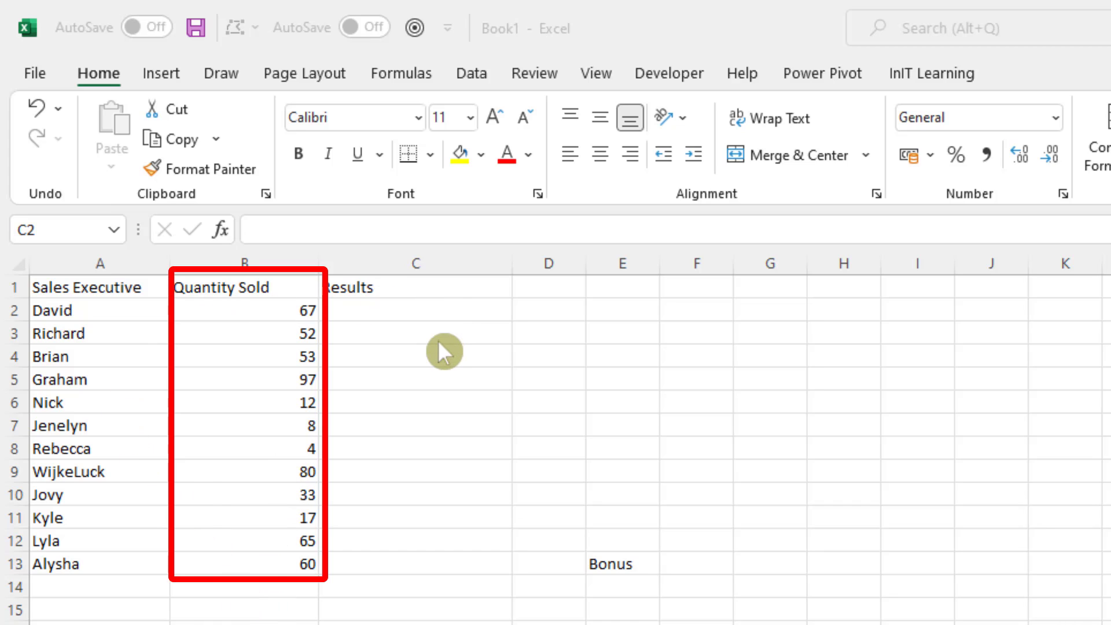
Enter the first sales executive's name and quantity 67, separated by a space, in Results cell C2.
{"action": "left_click", "coordinate": [429, 308]}
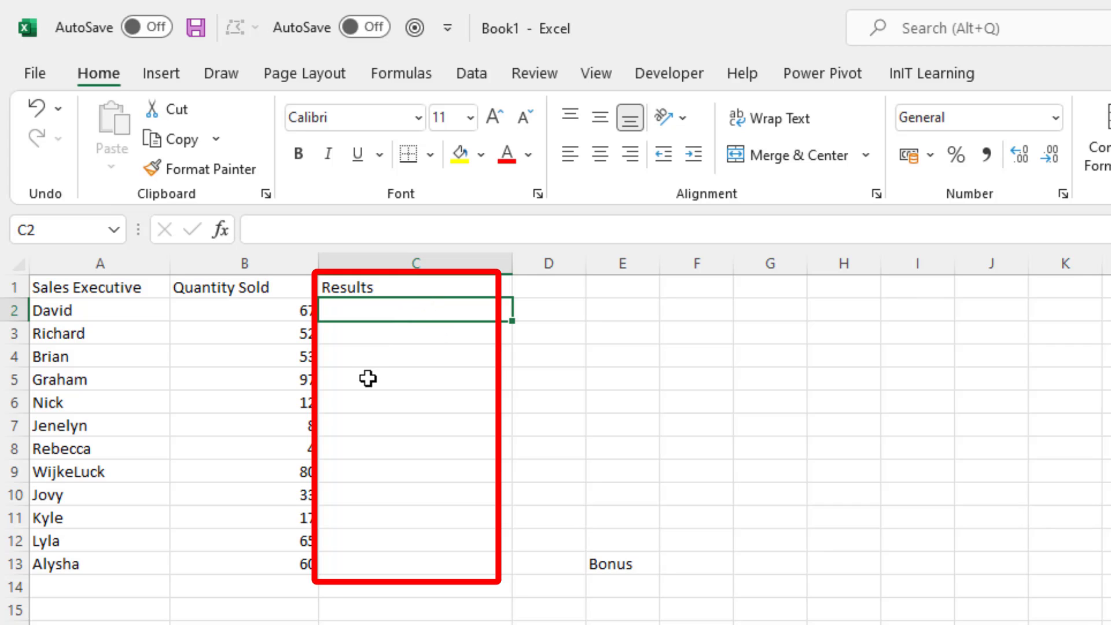
{"action": "type", "text": "David"}
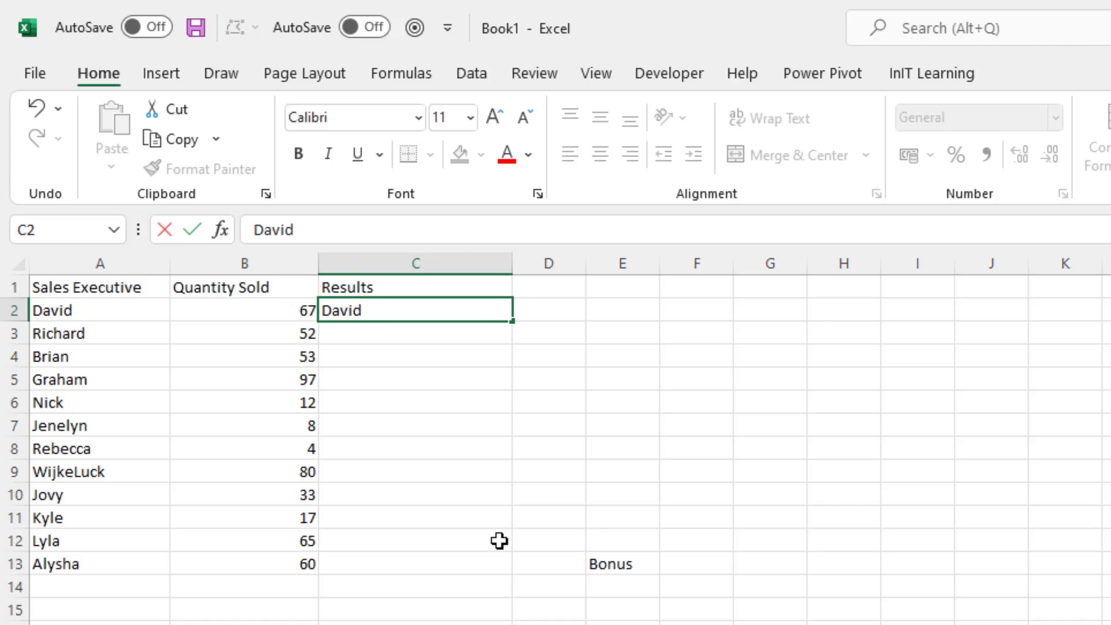
{"action": "type", "text": " 67"}
{"action": "key", "text": "Return"}
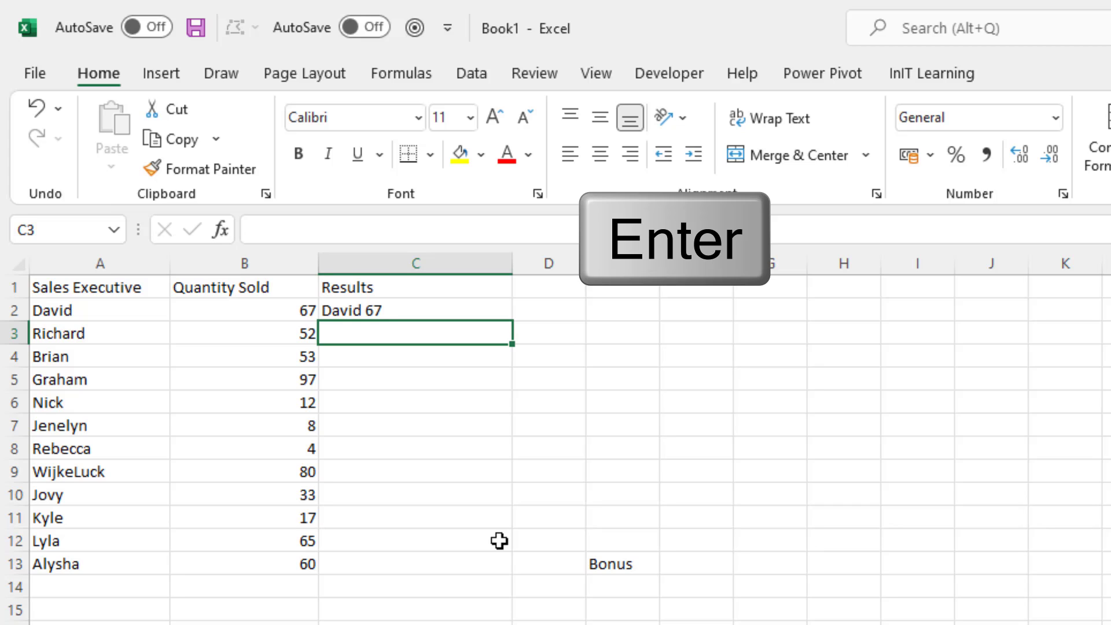
Enter the second executive's name and quantity 52 in C3 and accept the suggested Flash Fill entries through C13.
{"action": "type", "text": "Richard 52"}
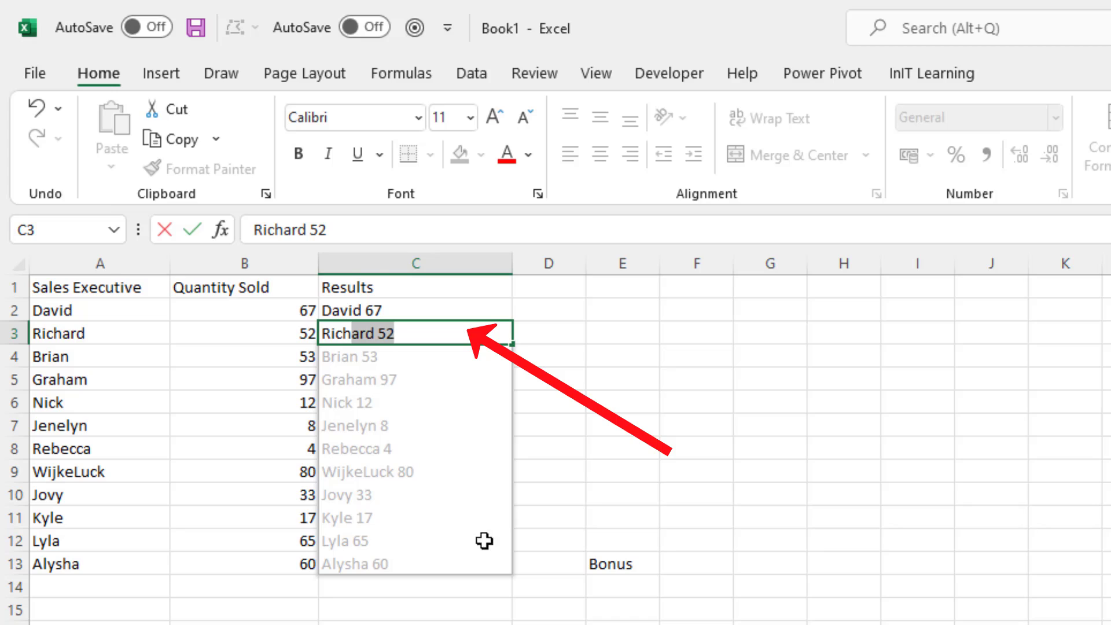
{"action": "left_click", "coordinate": [366, 334]}
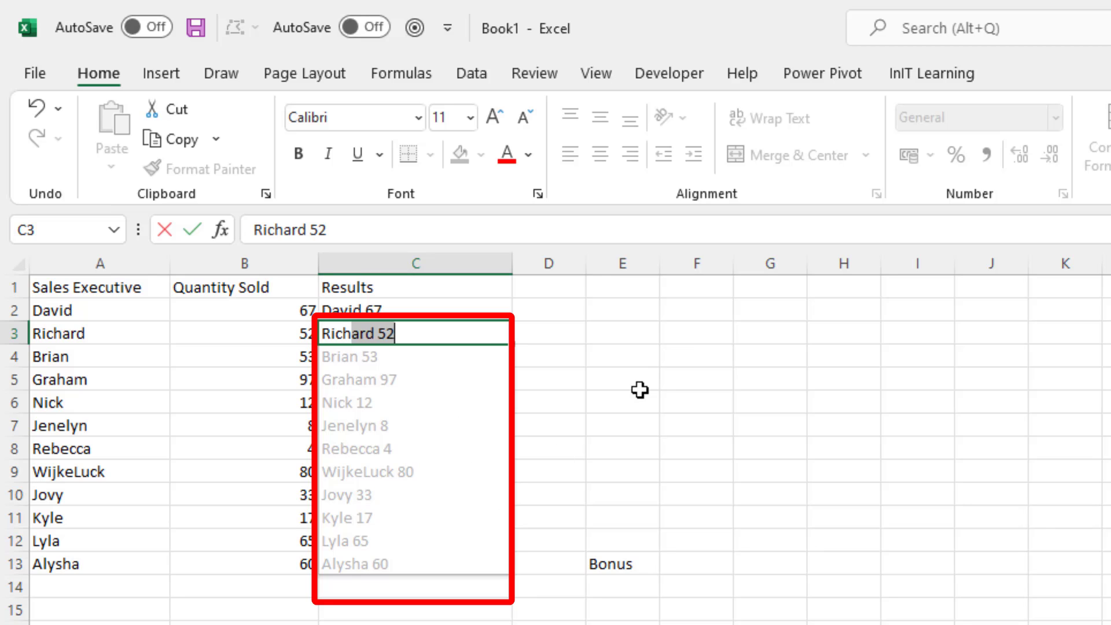
{"action": "key", "text": "Return"}
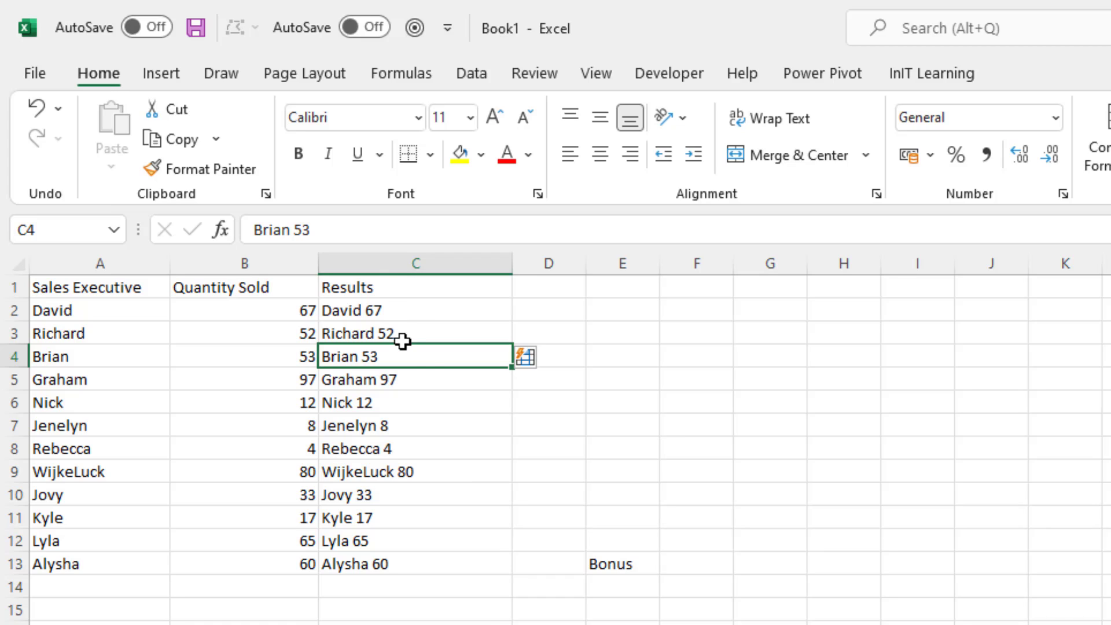
Clear the combined entries in C3:C13 and regenerate them with the Flash Fill command from C3.
{"action": "left_click_drag", "start_coordinate": [404, 337], "coordinate": [397, 564]}
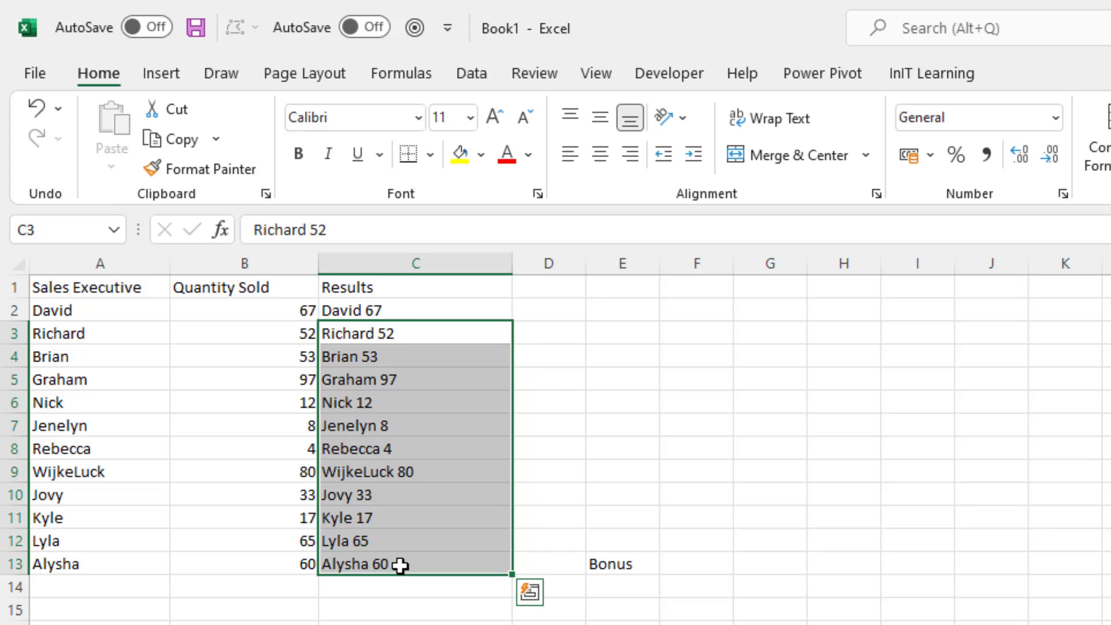
{"action": "key", "text": "Delete"}
{"action": "left_click", "coordinate": [372, 329]}
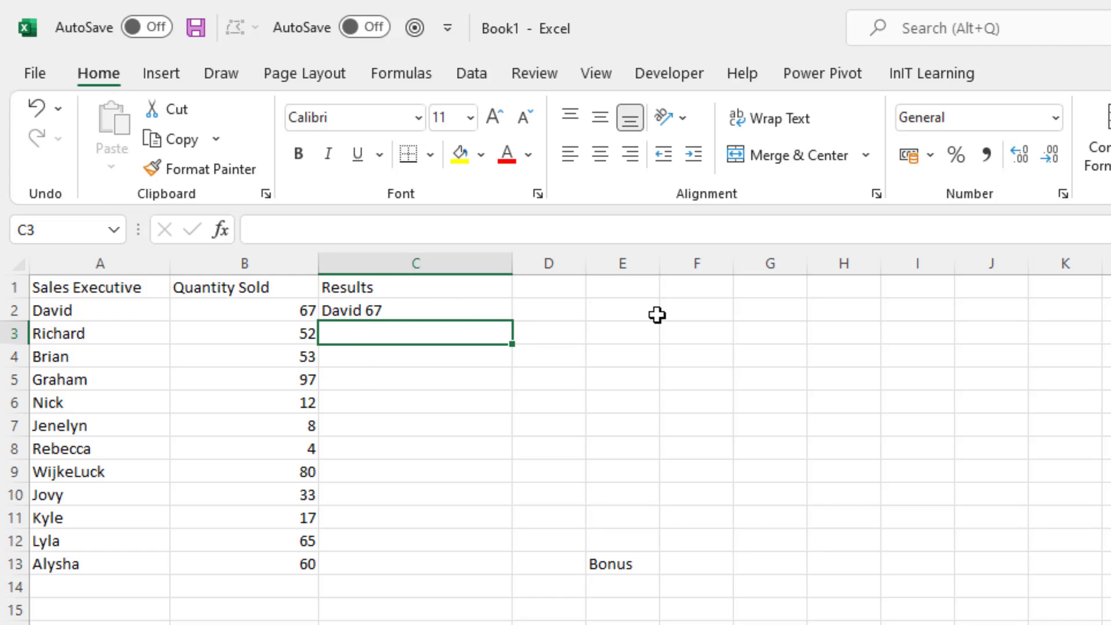
{"action": "key", "text": "ctrl+e"}
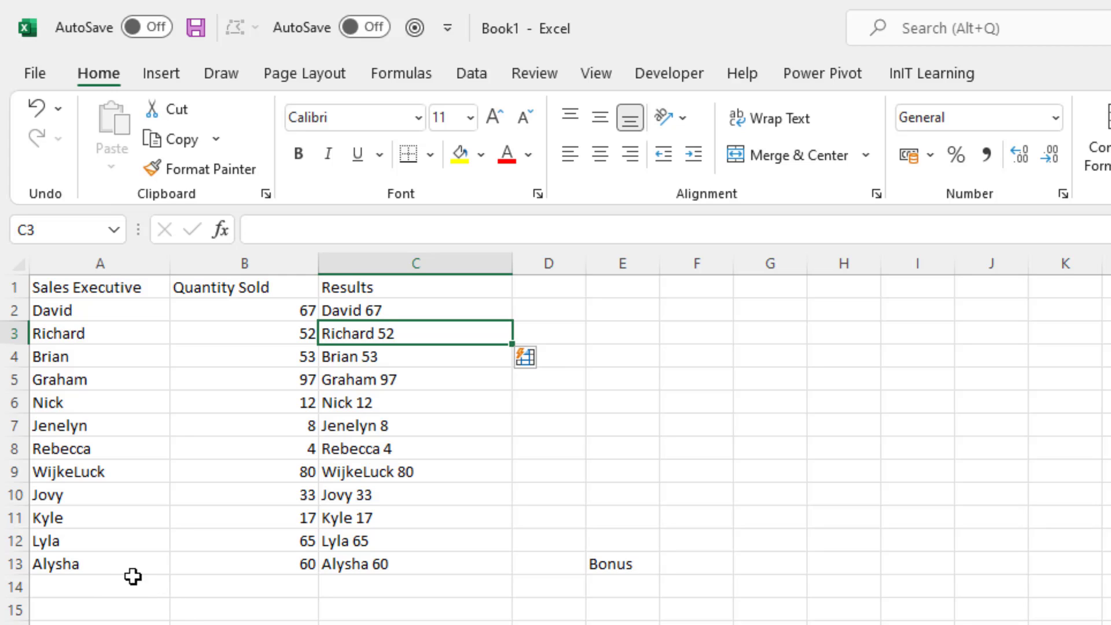
Set the last sales executive's quantity sold in B13 to 78.
{"action": "left_click", "coordinate": [256, 563]}
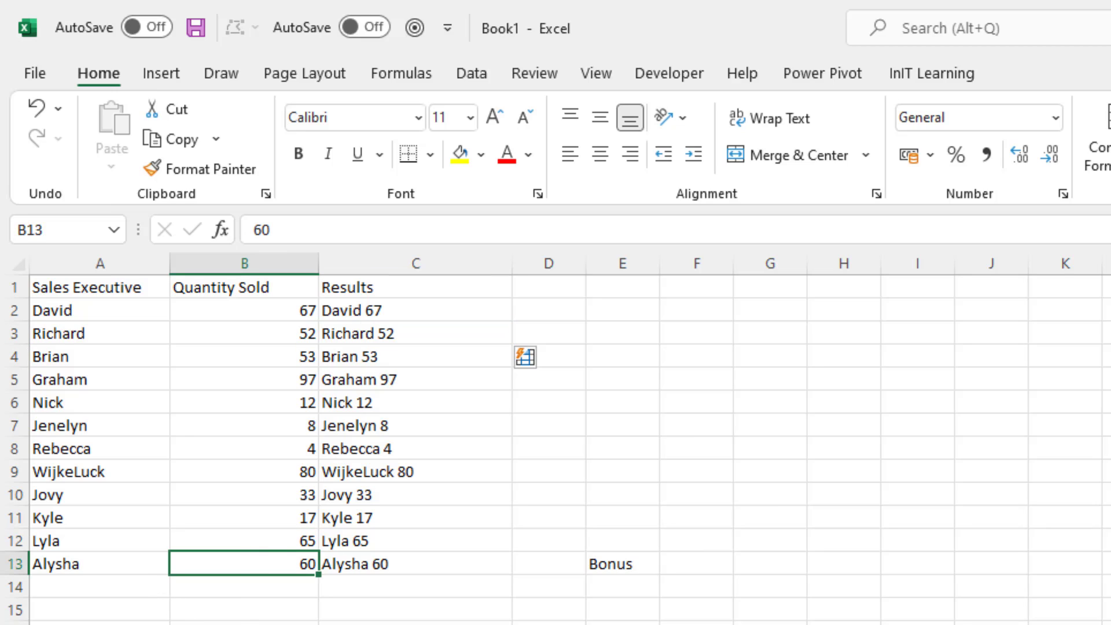
{"action": "type", "text": "78"}
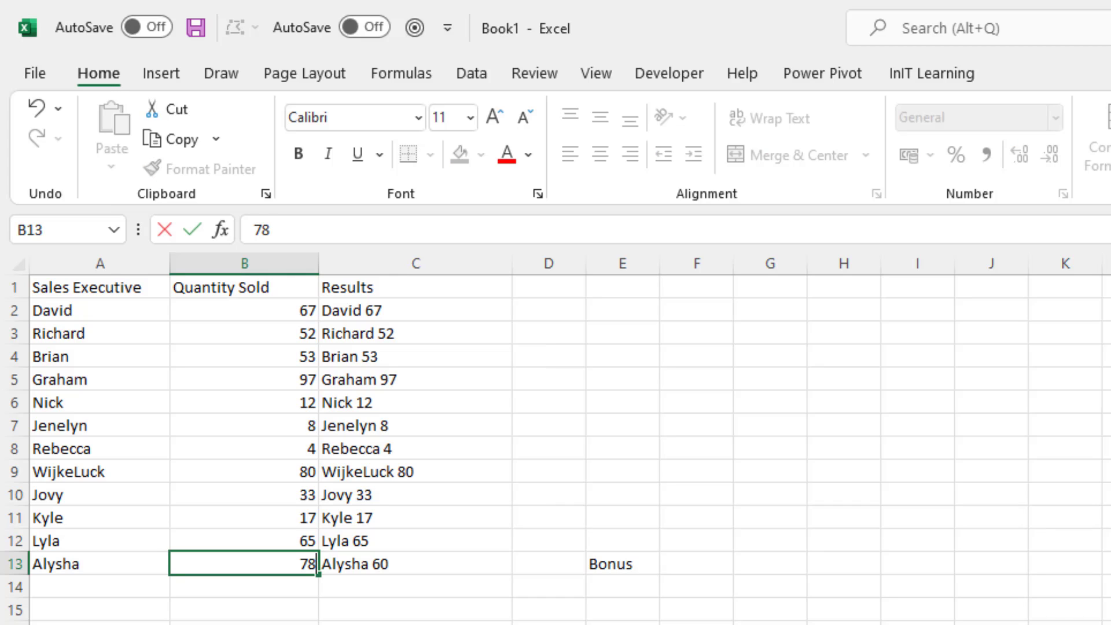
{"action": "key", "text": "Return"}
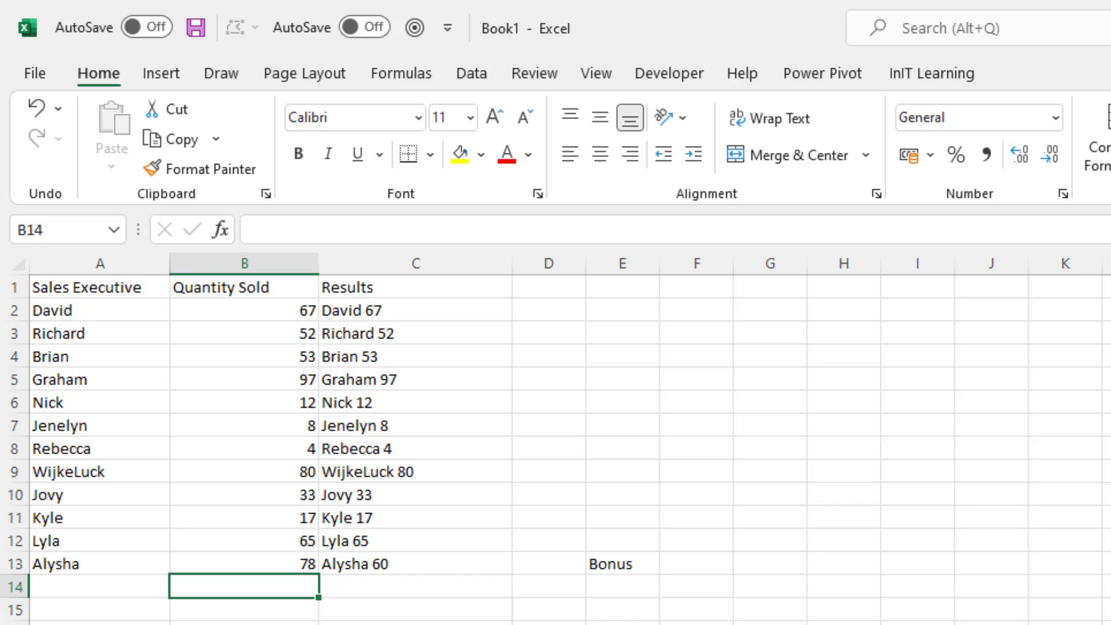
Copy the Sales Executive and Quantity Sold columns, A1:B13, to a second table starting at A17.
{"action": "left_click", "coordinate": [69, 310]}
{"action": "left_click_drag", "start_coordinate": [72, 314], "coordinate": [263, 352]}
{"action": "left_click_drag", "start_coordinate": [116, 290], "coordinate": [258, 562]}
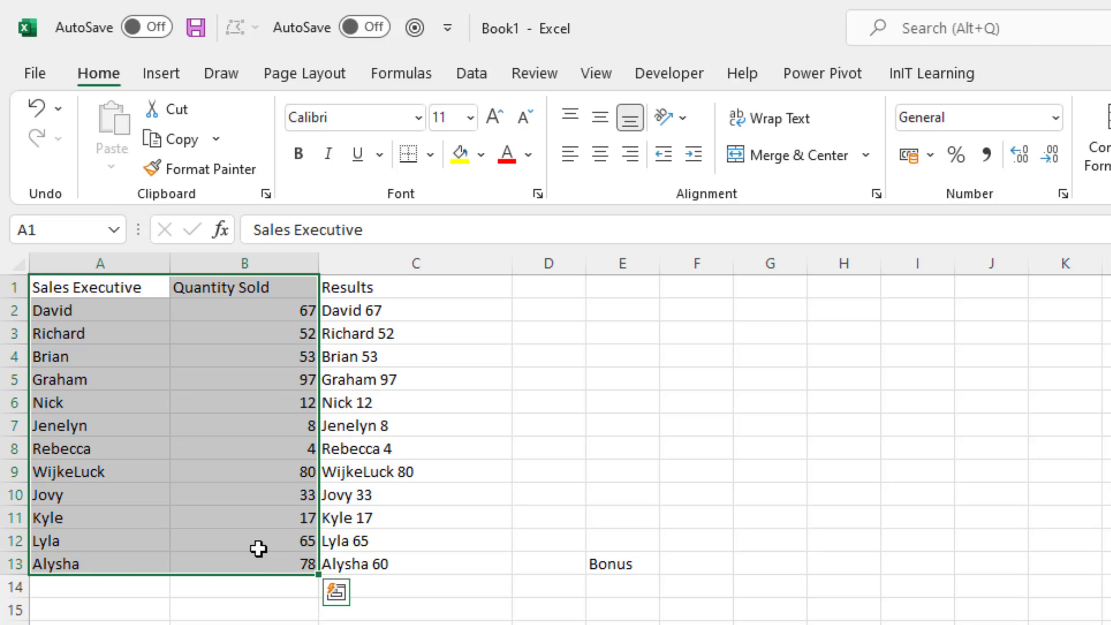
{"action": "key", "text": "ctrl+c"}
{"action": "left_click", "coordinate": [82, 603]}
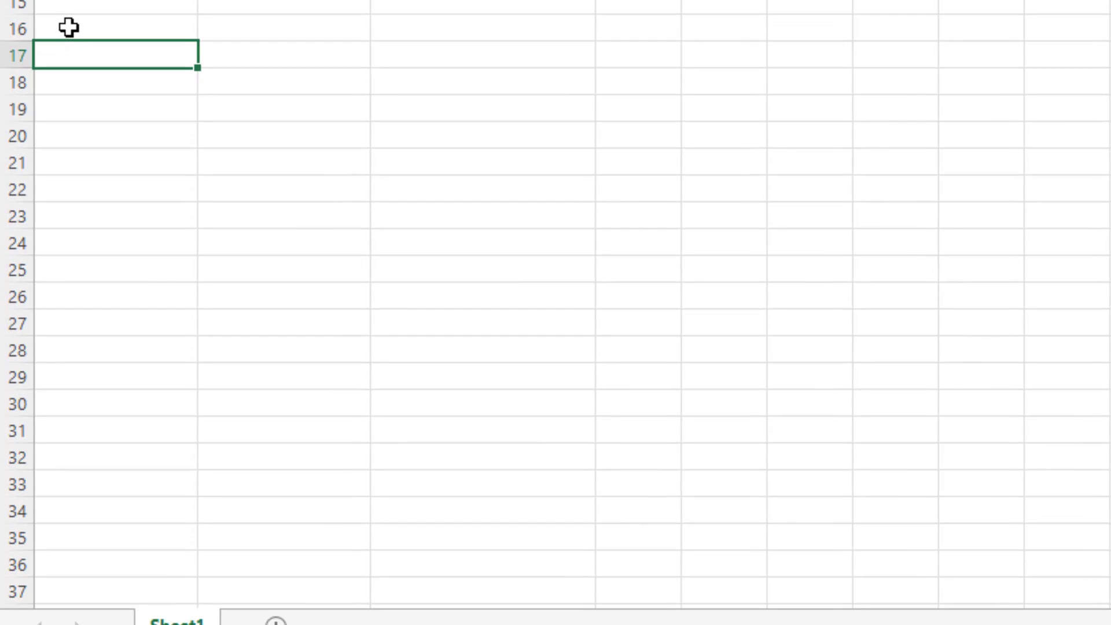
{"action": "key", "text": "ctrl+v"}
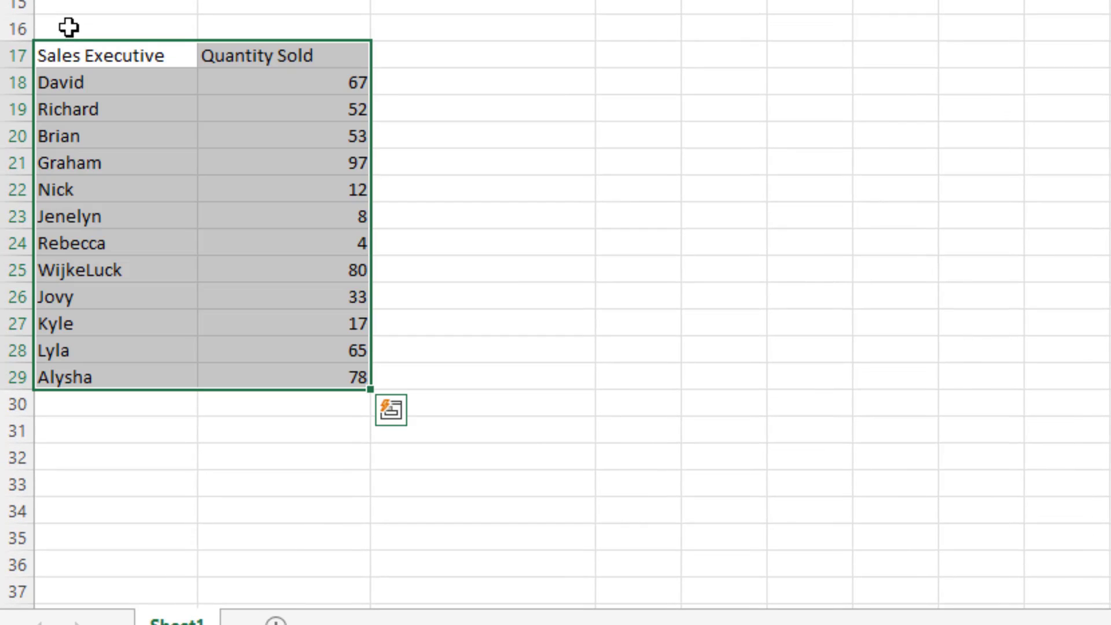
Add the header "Results" in C17, beside Quantity Sold in the copied table.
{"action": "left_click", "coordinate": [421, 59]}
{"action": "type", "text": "Results"}
{"action": "key", "text": "Return"}
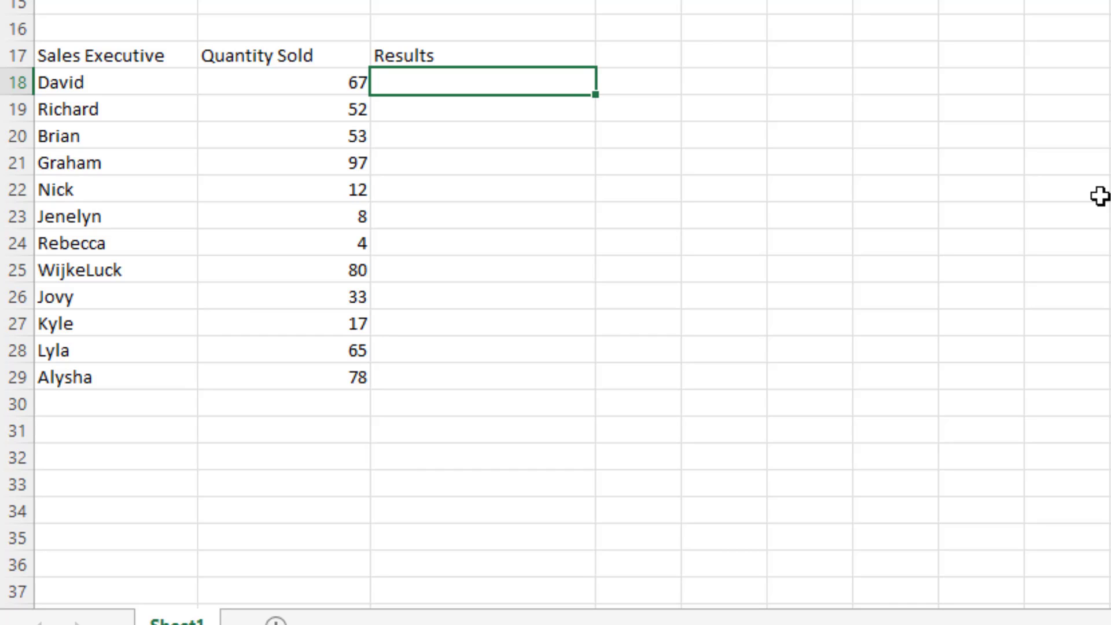
Enter the formula =A18&B18 in C18 to join the name and quantity.
{"action": "type", "text": "="}
{"action": "left_click", "coordinate": [81, 80]}
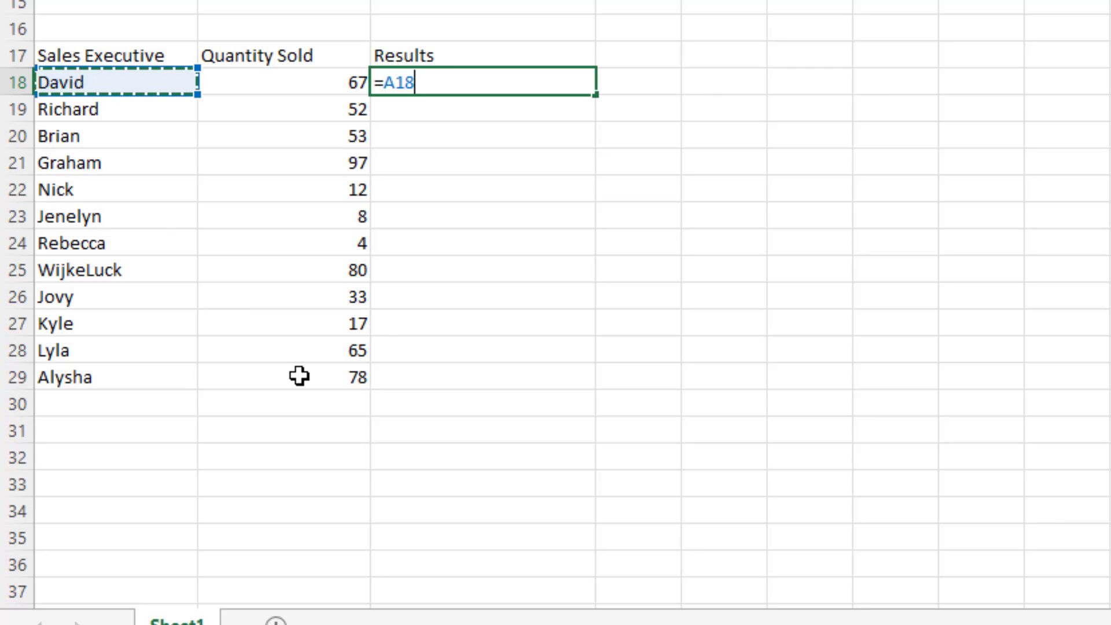
{"action": "type", "text": "&"}
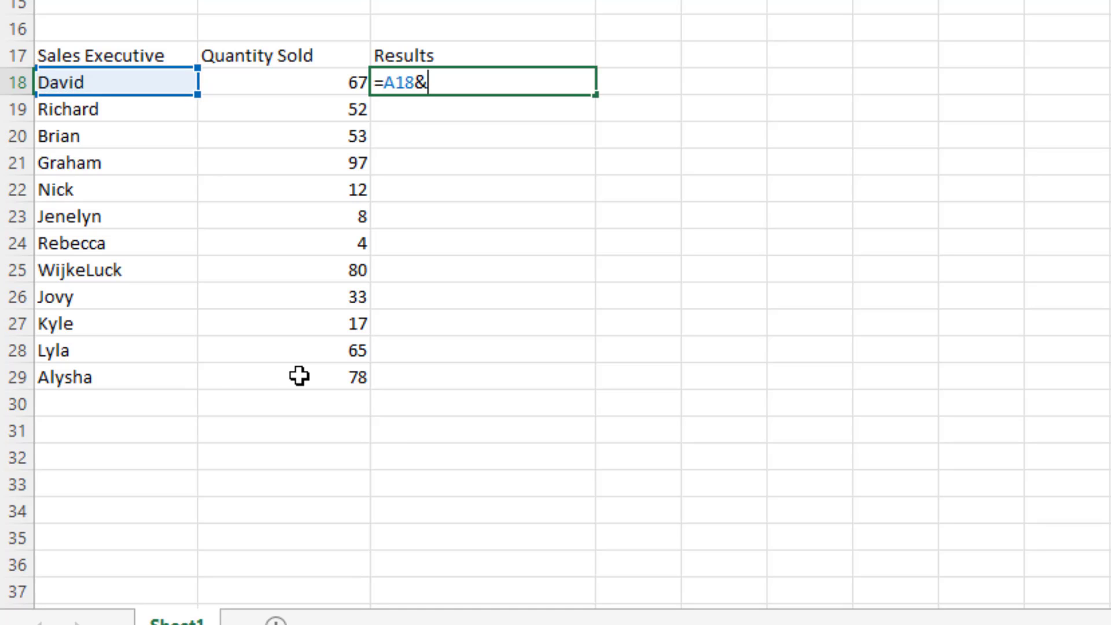
{"action": "left_click", "coordinate": [305, 82]}
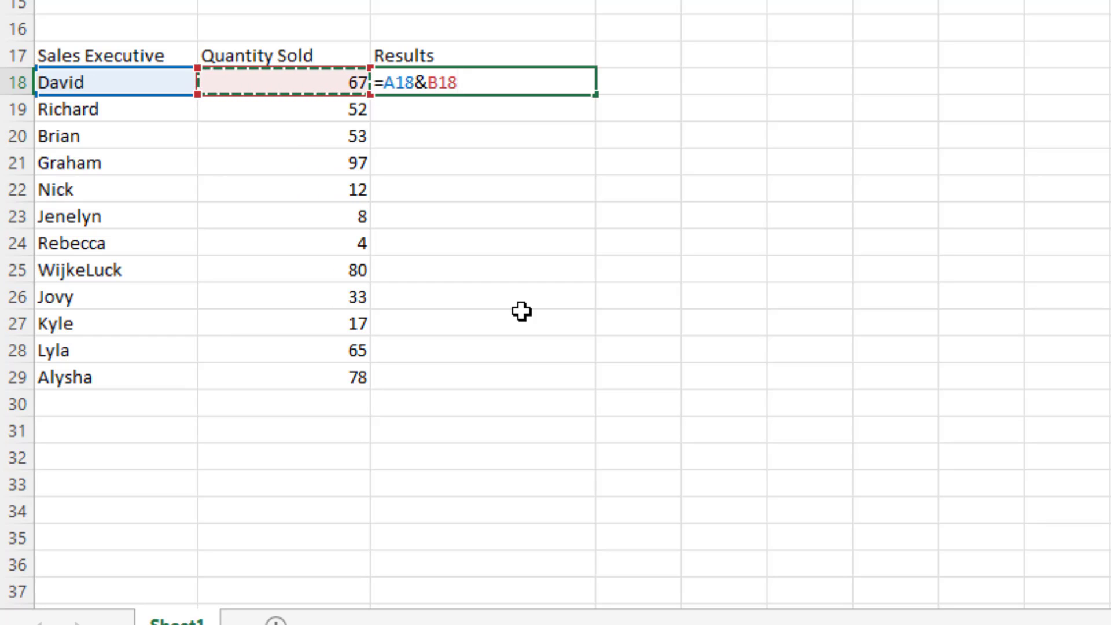
{"action": "key", "text": "Return"}
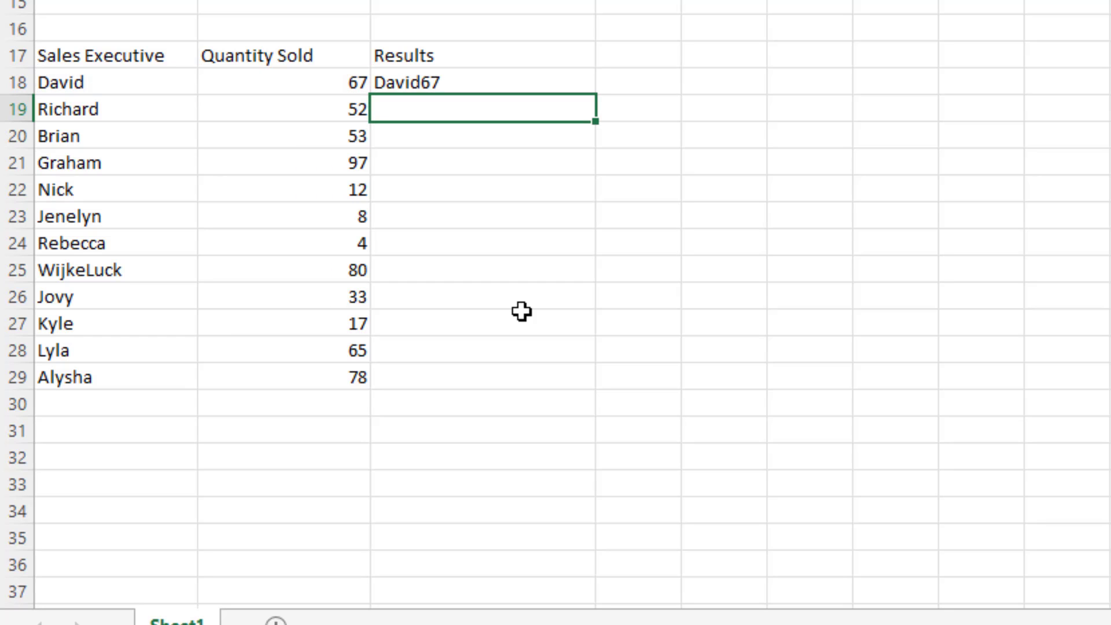
Insert a space between the name and quantity by changing the C18 formula to =A18&" "&B18.
{"action": "left_click", "coordinate": [438, 84]}
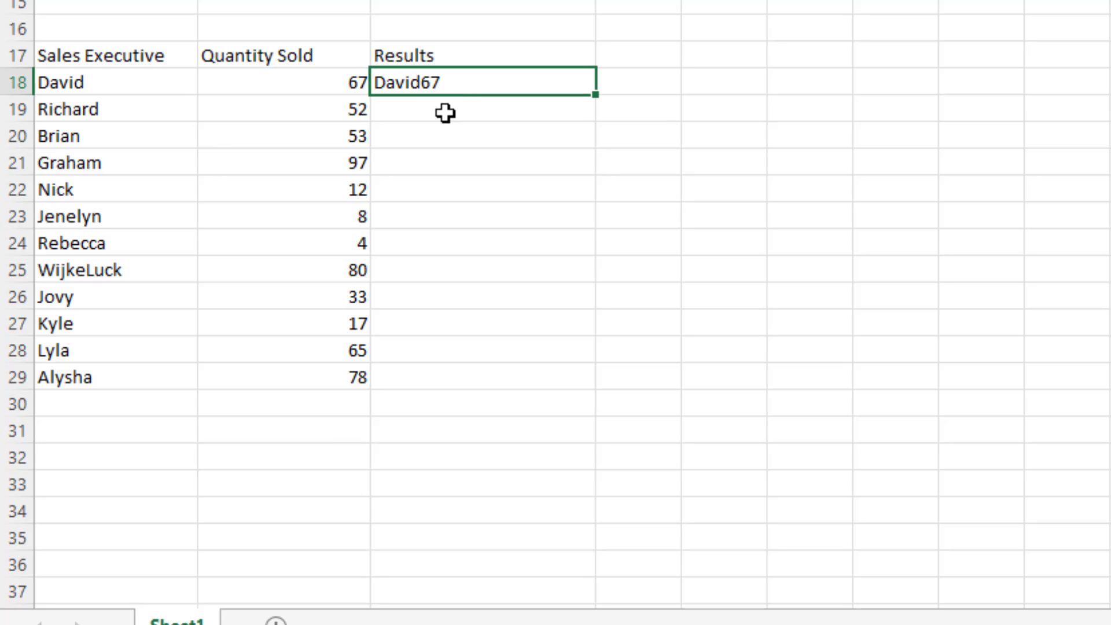
{"action": "key", "text": "F2"}
{"action": "left_click", "coordinate": [422, 80]}
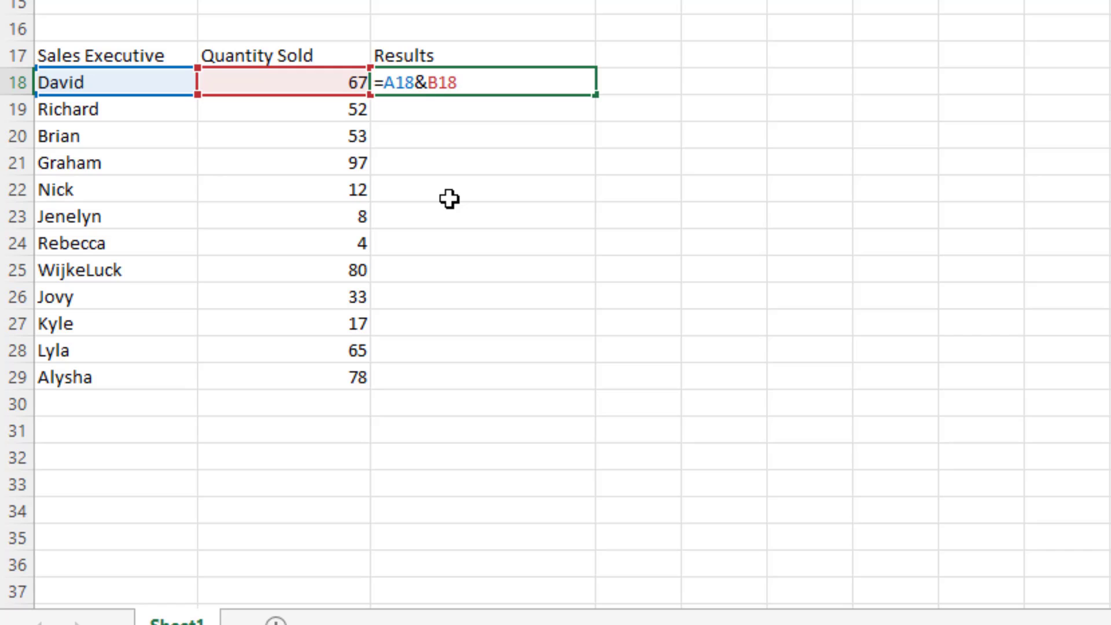
{"action": "type", "text": "\""}
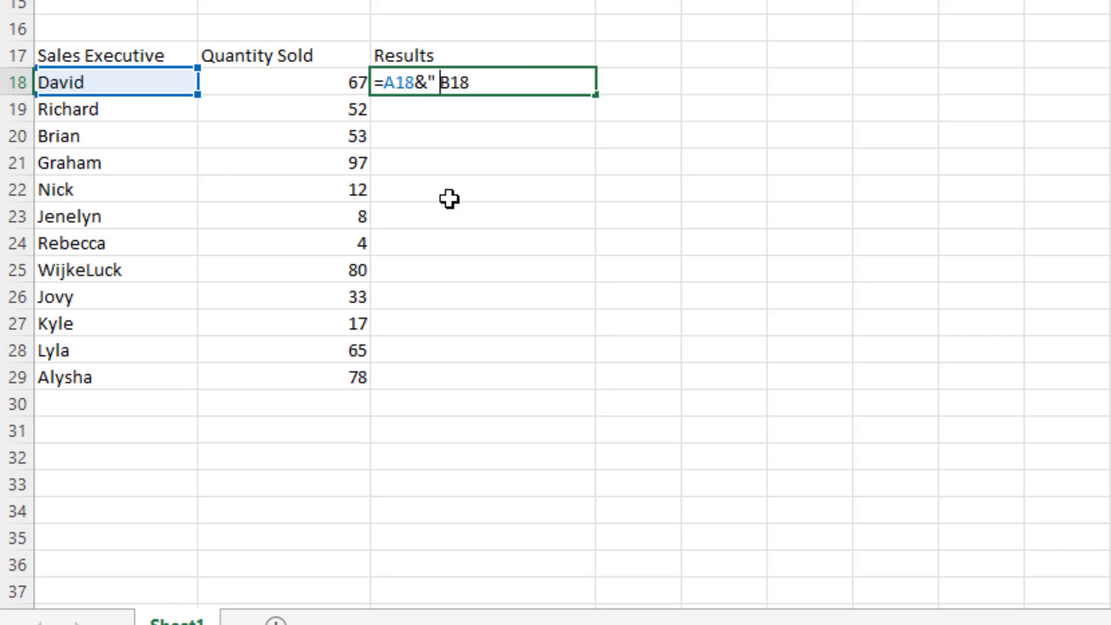
{"action": "type", "text": " \"&"}
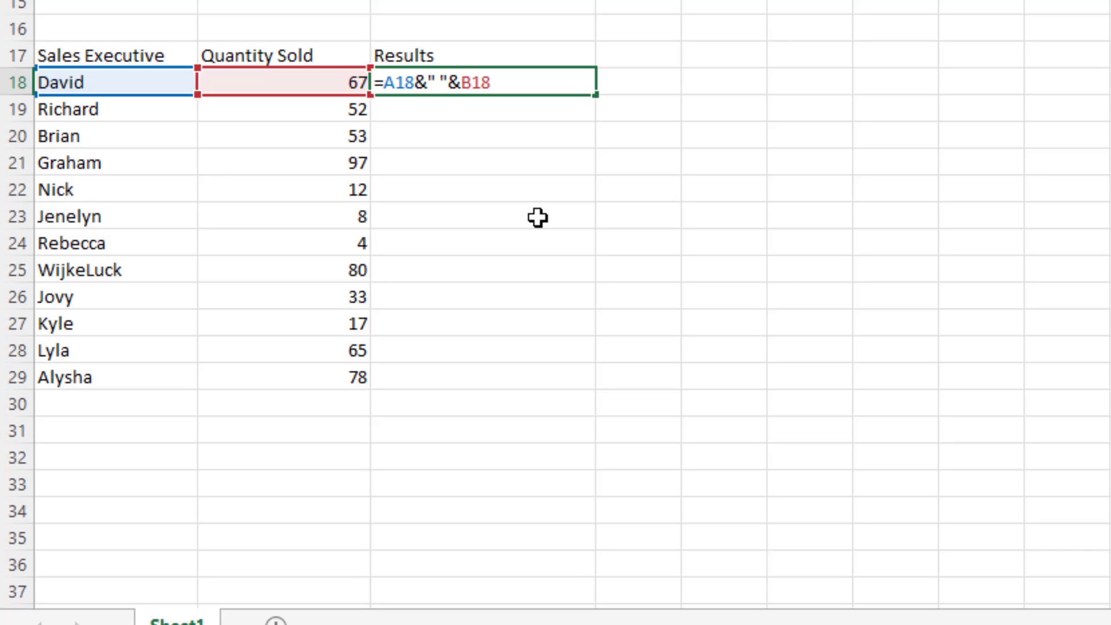
{"action": "key", "text": "Return"}
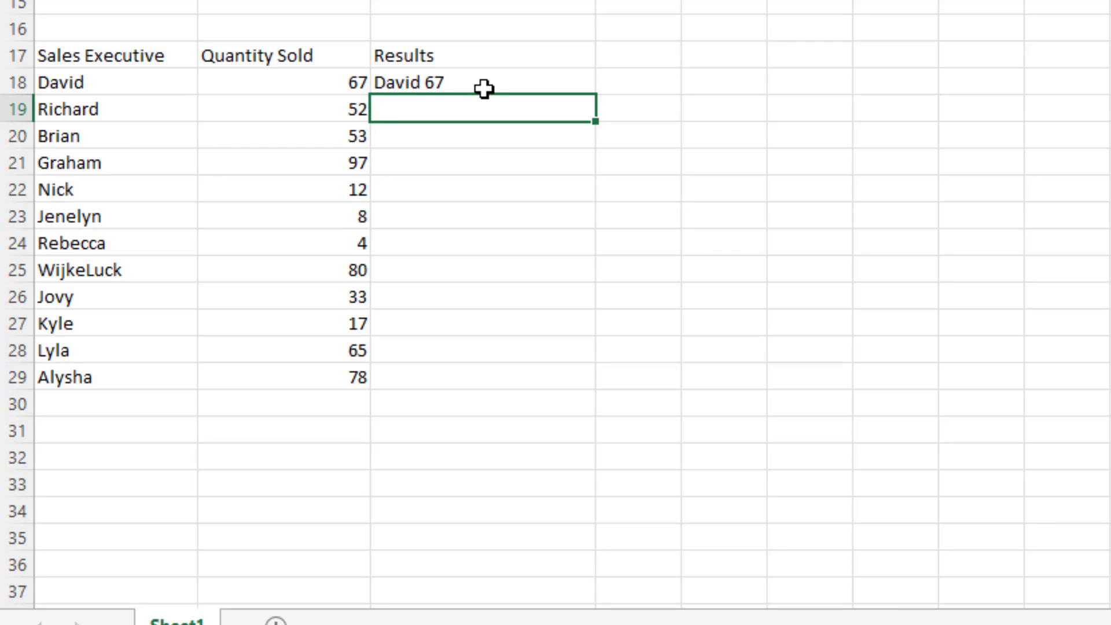
Add a hyphen separator so the C18 formula reads =A18&" - "&B18, and fill it down to C29.
{"action": "left_click", "coordinate": [434, 83]}
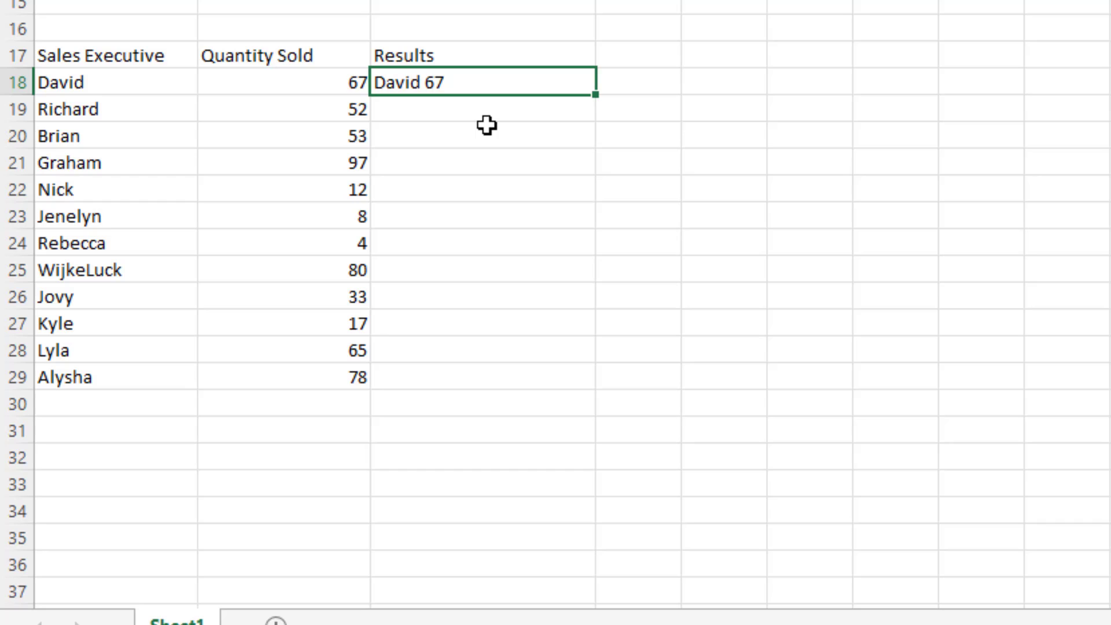
{"action": "key", "text": "F2"}
{"action": "left_click", "coordinate": [443, 82]}
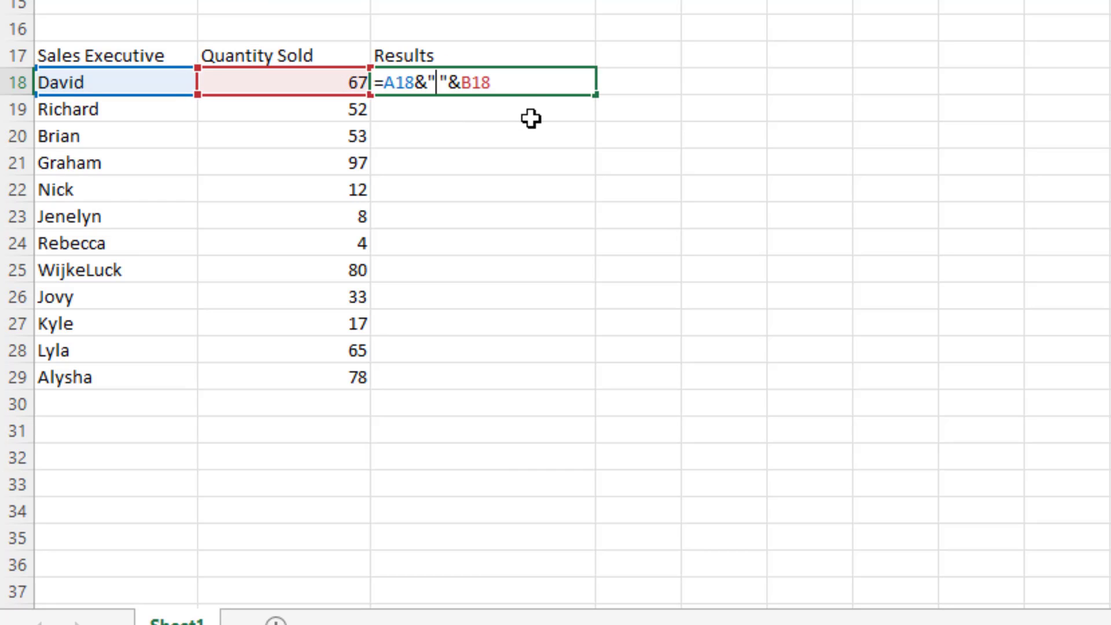
{"action": "type", "text": "-"}
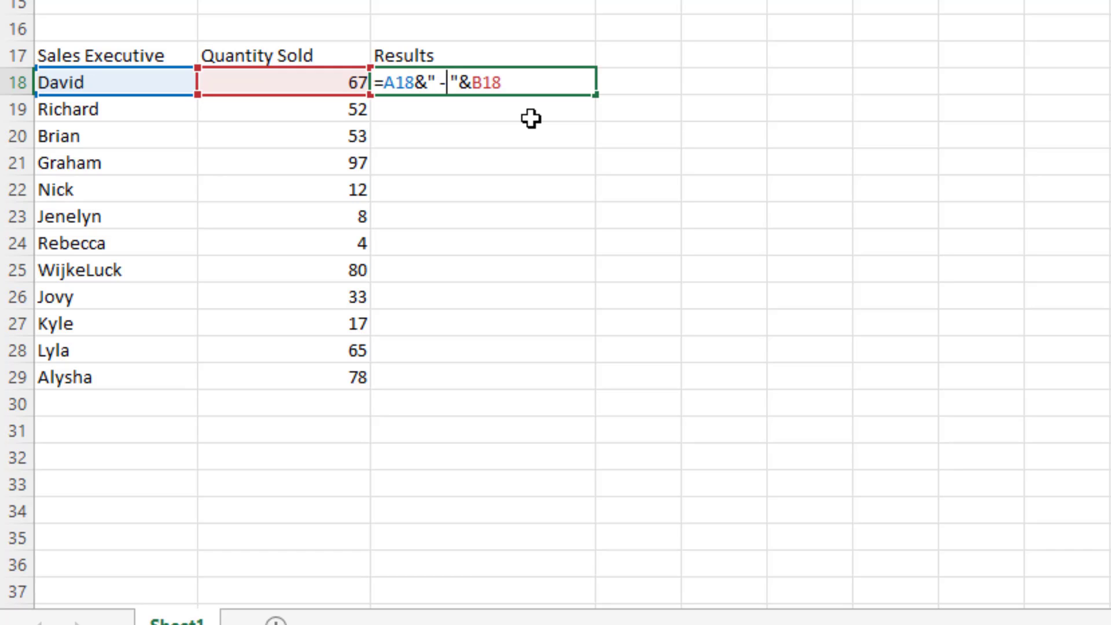
{"action": "key", "text": "Return"}
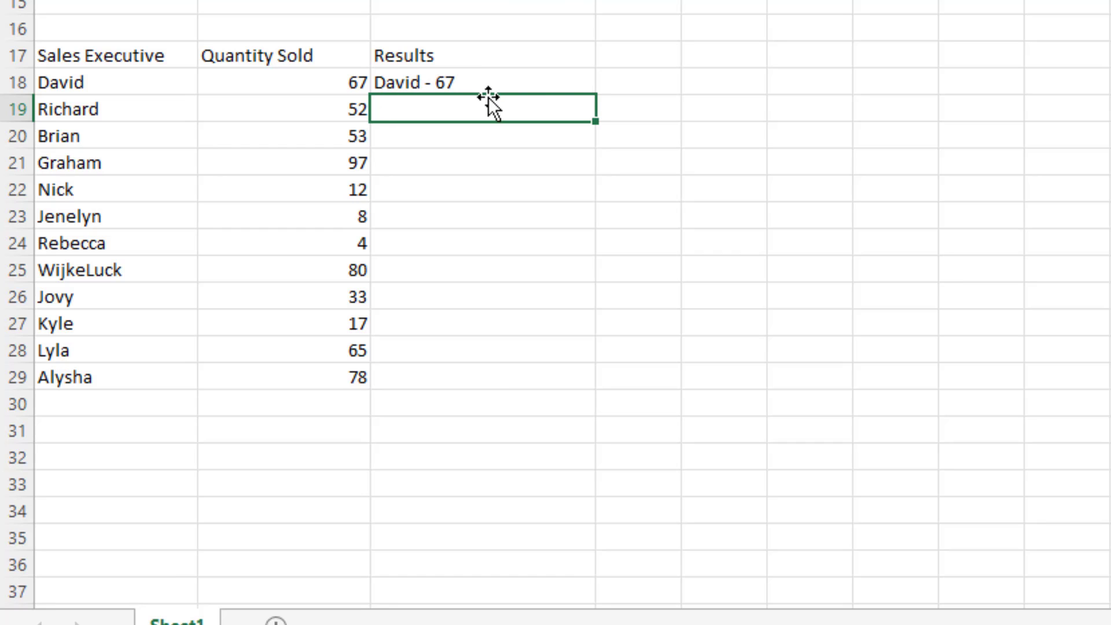
{"action": "left_click", "coordinate": [522, 83]}
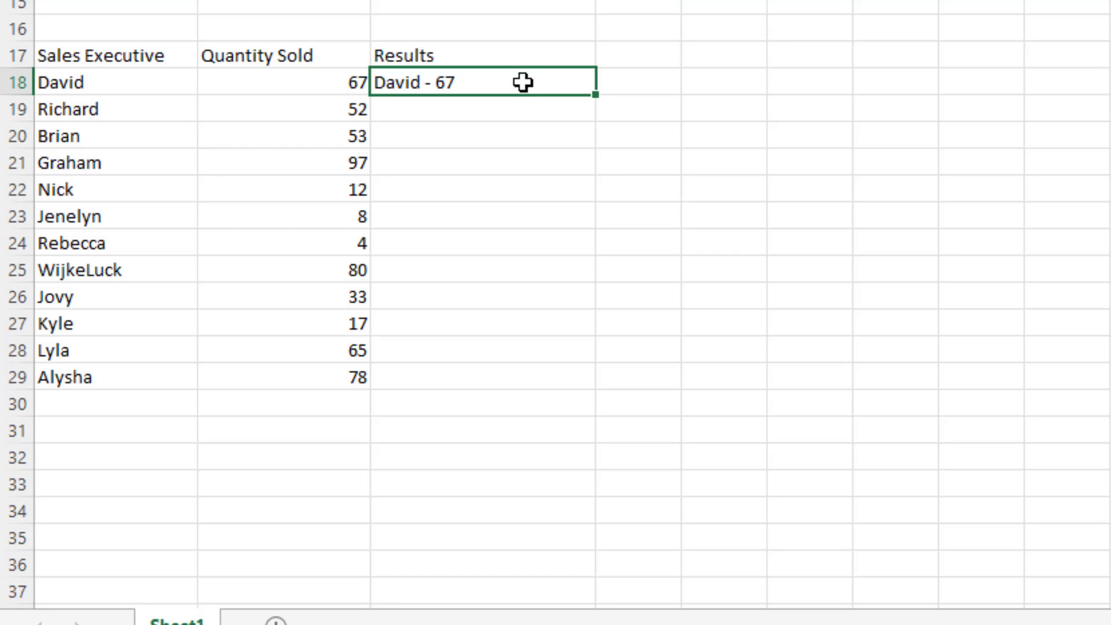
{"action": "double_click", "coordinate": [596, 94]}
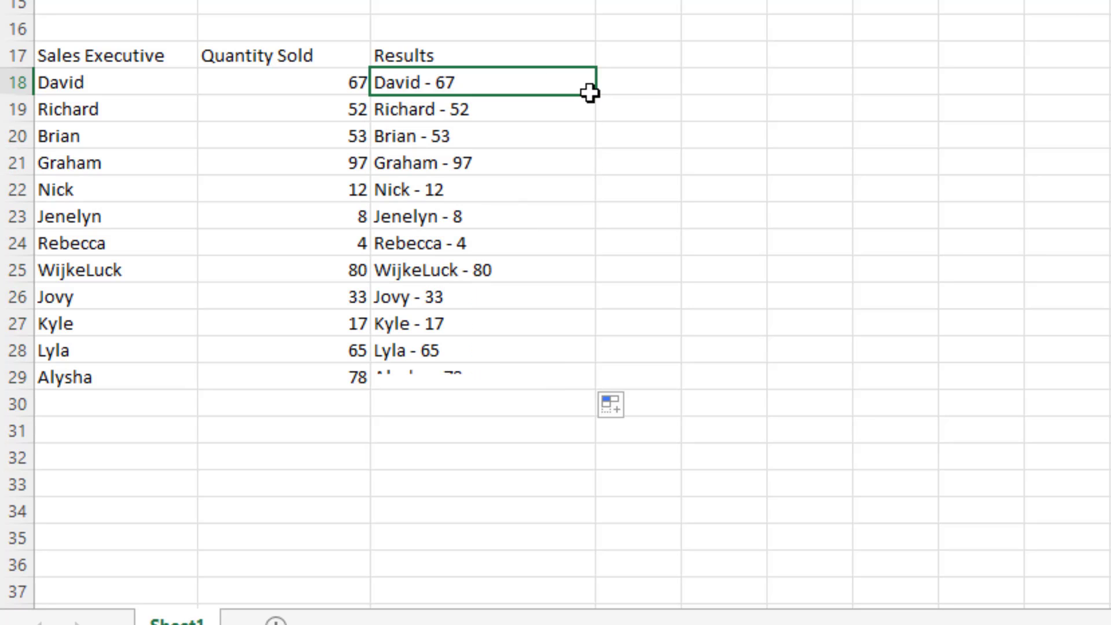
Set the Quantity Sold for Alysha in B29 of the copied table to 80.
{"action": "scroll", "coordinate": [260, 399], "scroll_direction": "down", "scroll_amount": 1}
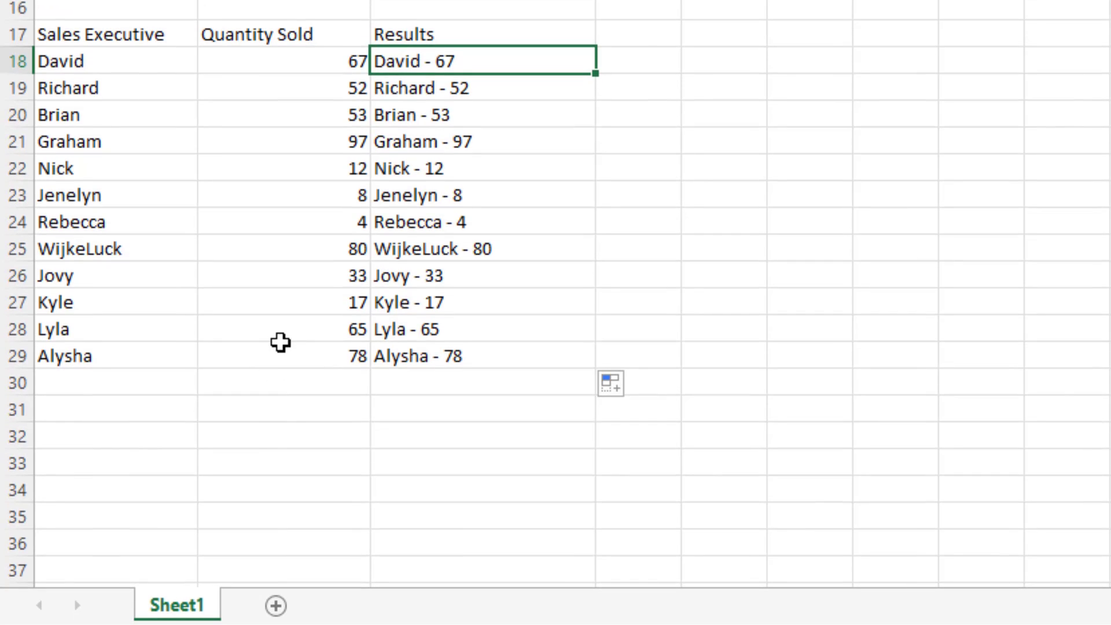
{"action": "left_click", "coordinate": [276, 362]}
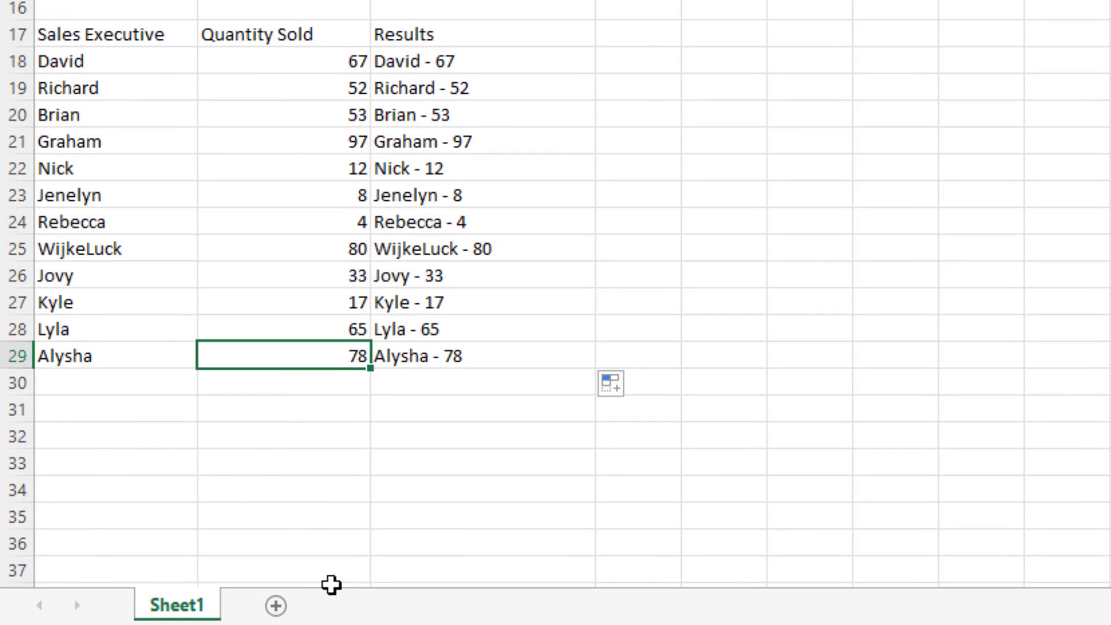
{"action": "type", "text": "80"}
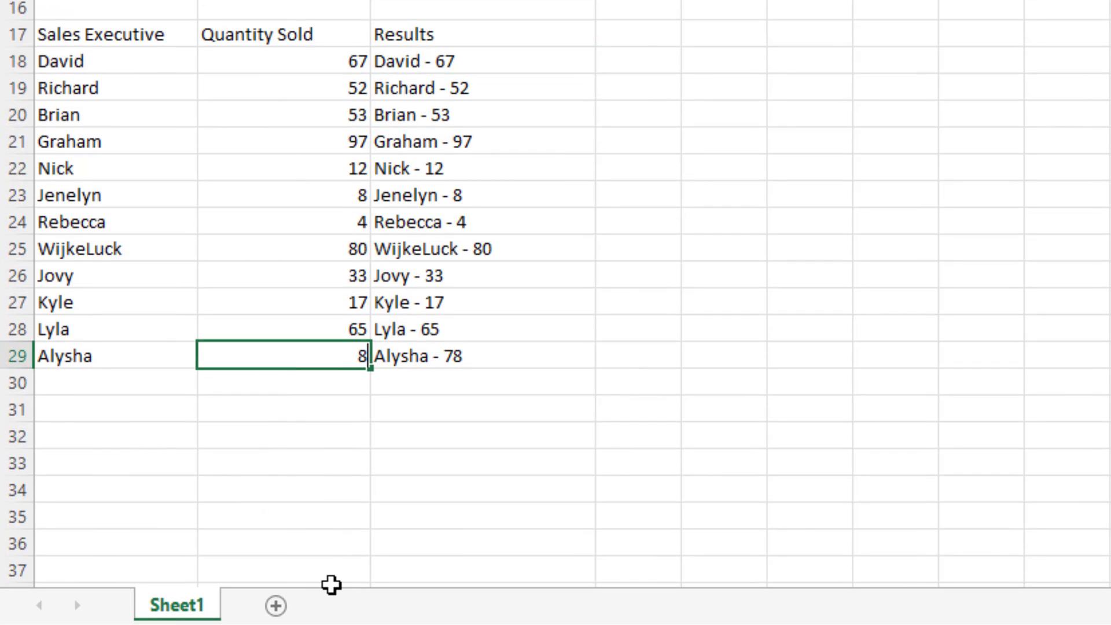
{"action": "key", "text": "Return"}
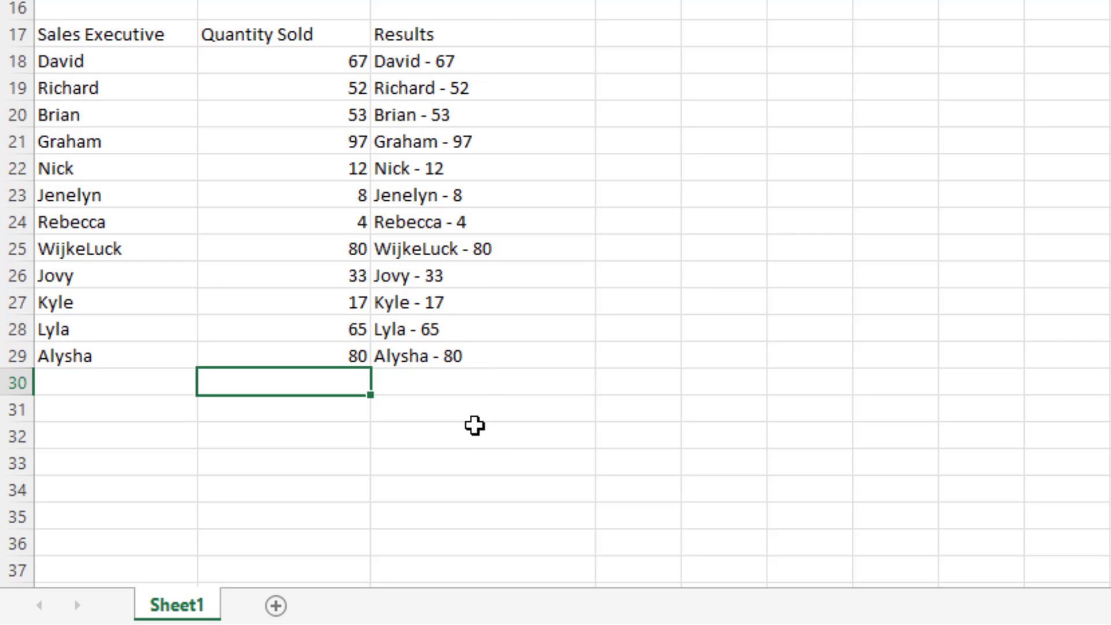
Remove the hyphen so the C18 formula reads =A18&" "&B18, and fill it down to C29.
{"action": "left_click", "coordinate": [455, 59]}
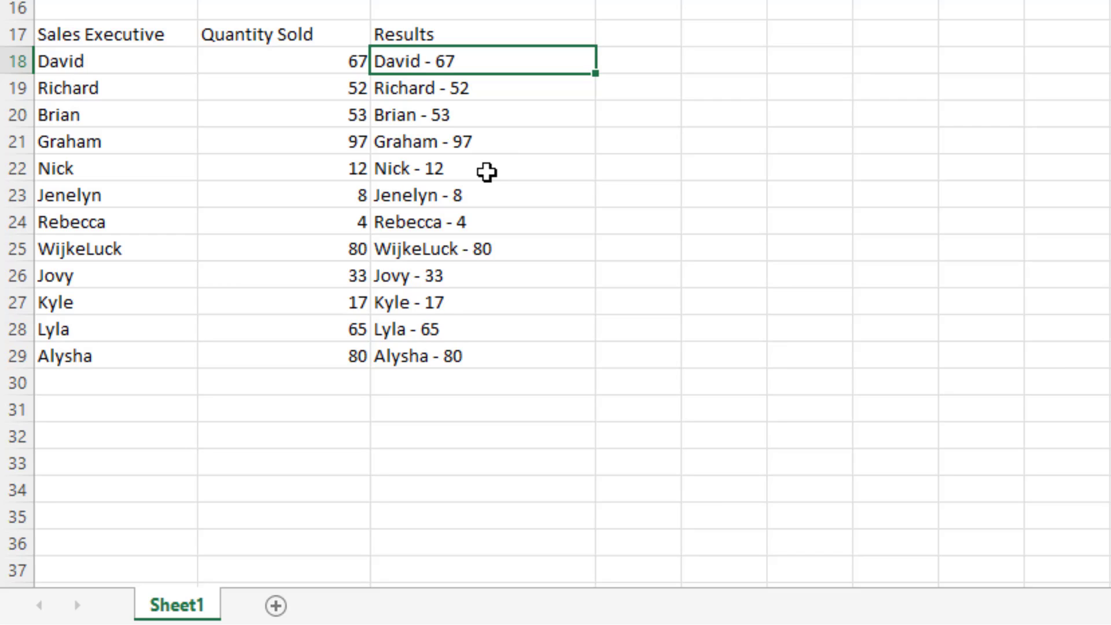
{"action": "double_click", "coordinate": [449, 57]}
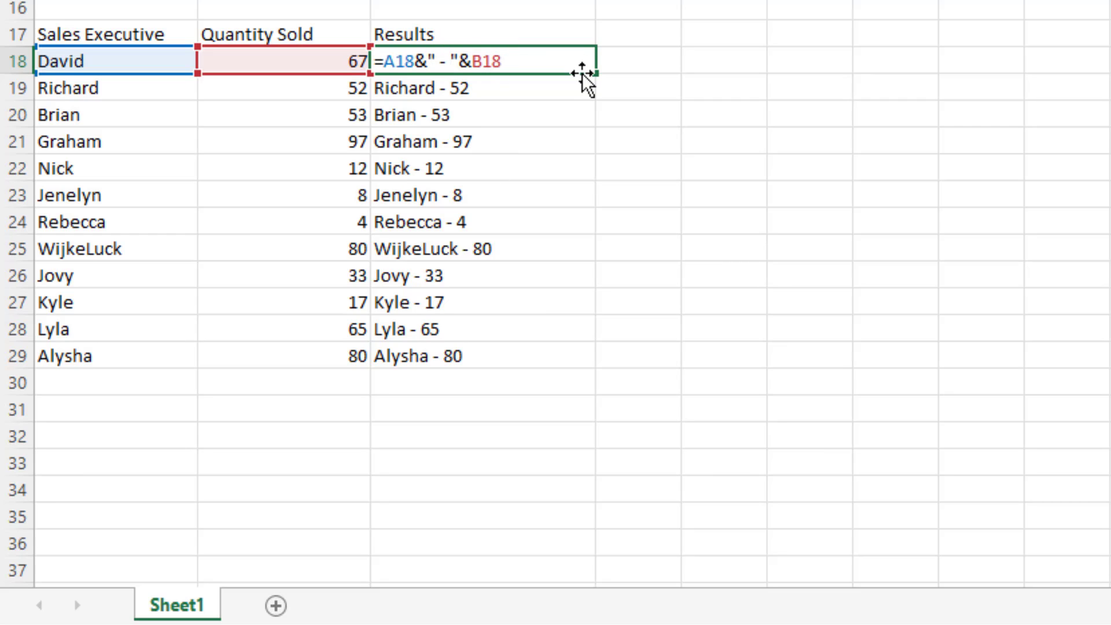
{"action": "key", "text": "BackSpace"}
{"action": "key", "text": "BackSpace"}
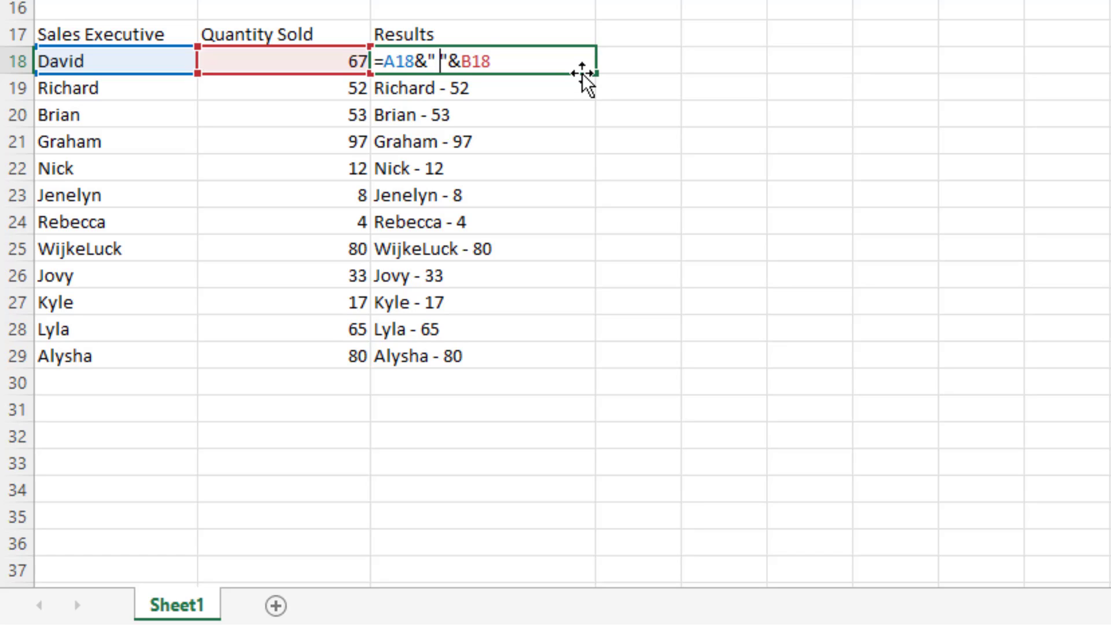
{"action": "key", "text": "Return"}
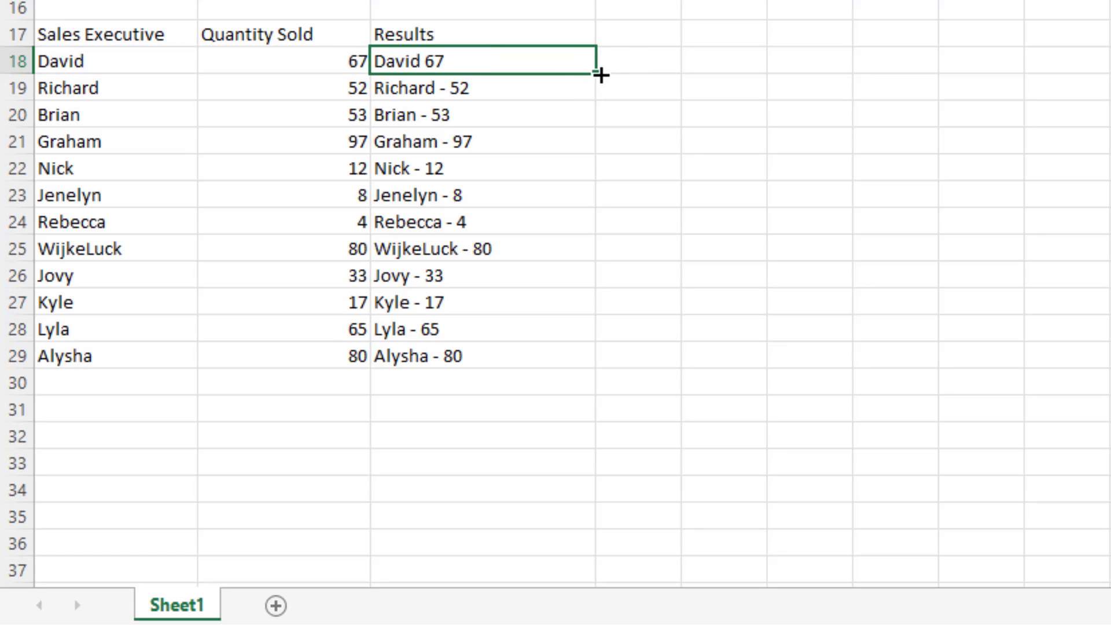
{"action": "double_click", "coordinate": [601, 75]}
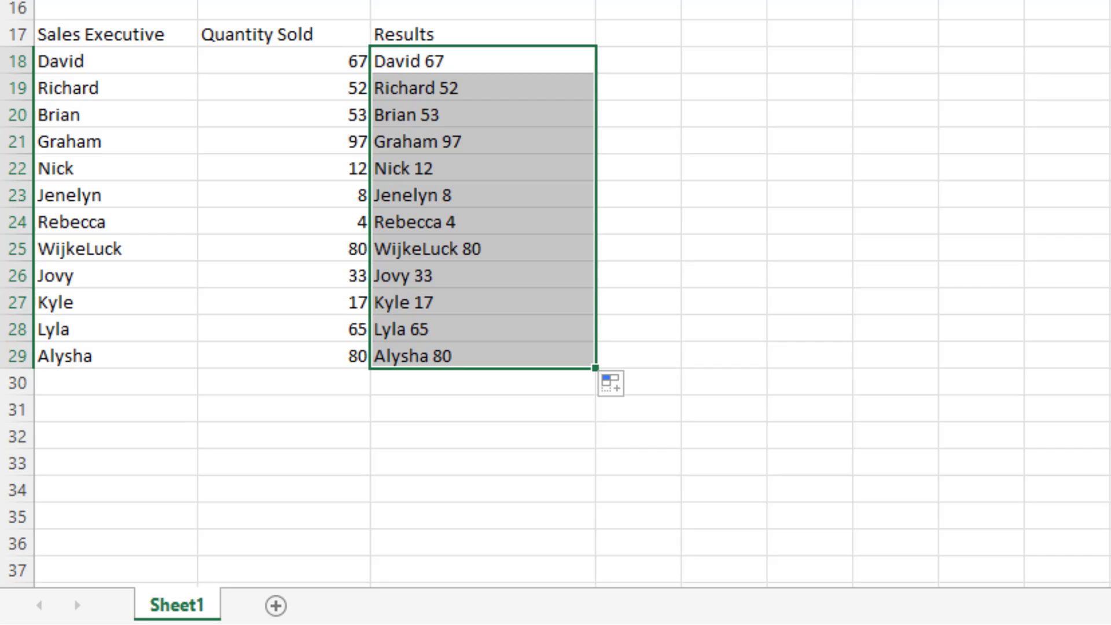
Total the first table's Quantity Sold column in B14 with =SUM(B2:B13).
{"action": "scroll", "coordinate": [310, 104], "scroll_direction": "up", "scroll_amount": 5}
{"action": "left_click", "coordinate": [310, 382]}
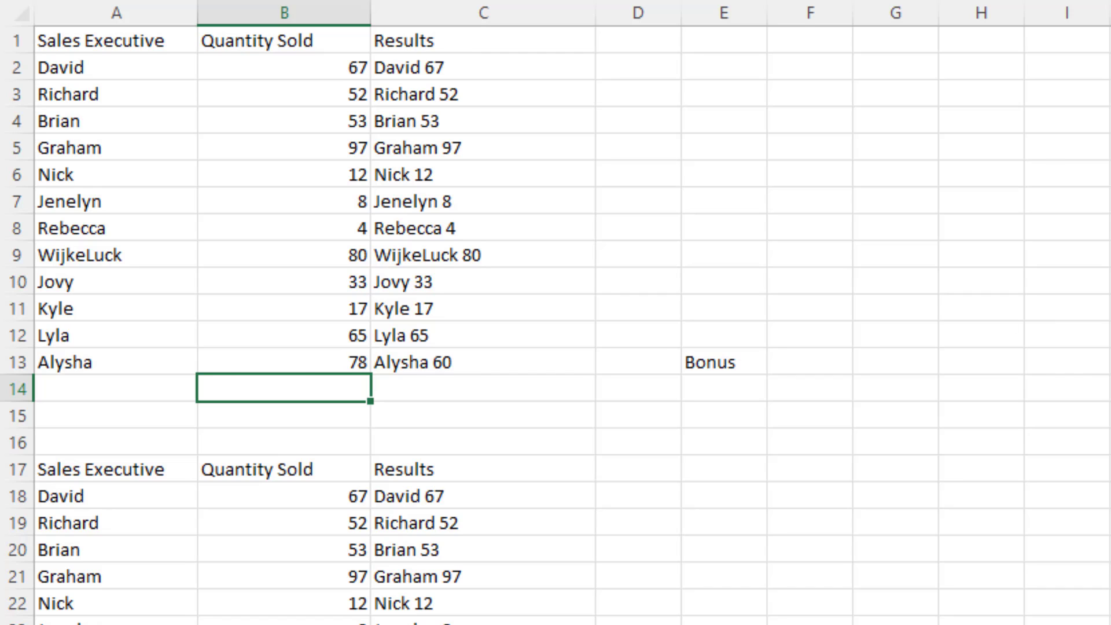
{"action": "key", "text": "alt+equal"}
{"action": "key", "text": "Return"}
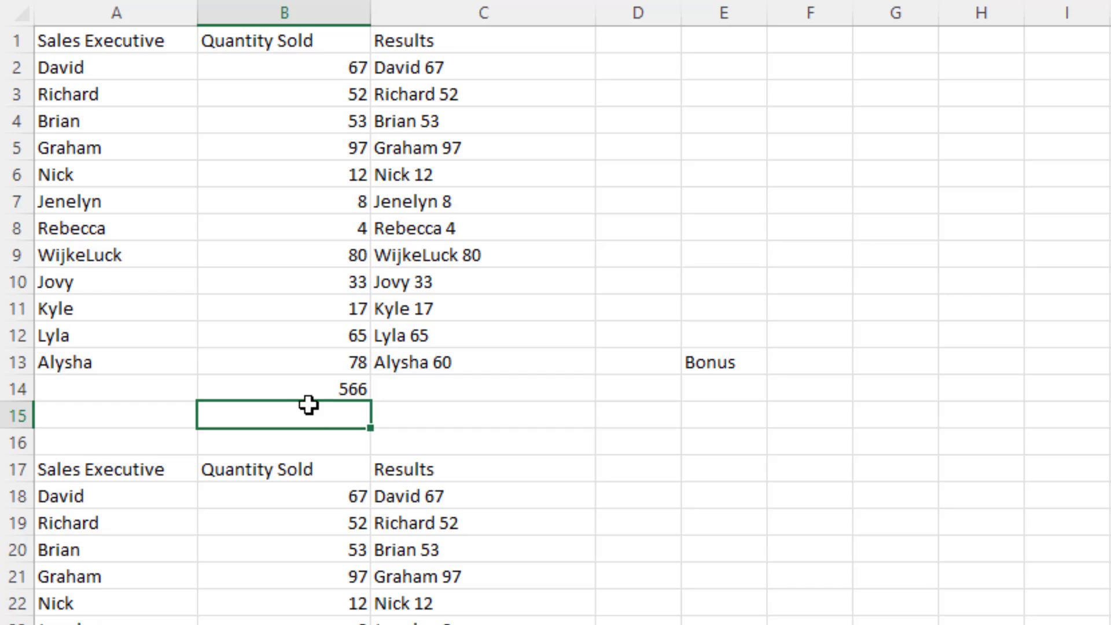
Prefix the sum in B14 with a text label so the formula reads ="Total: "&SUM(B2:B13).
{"action": "left_click", "coordinate": [338, 381]}
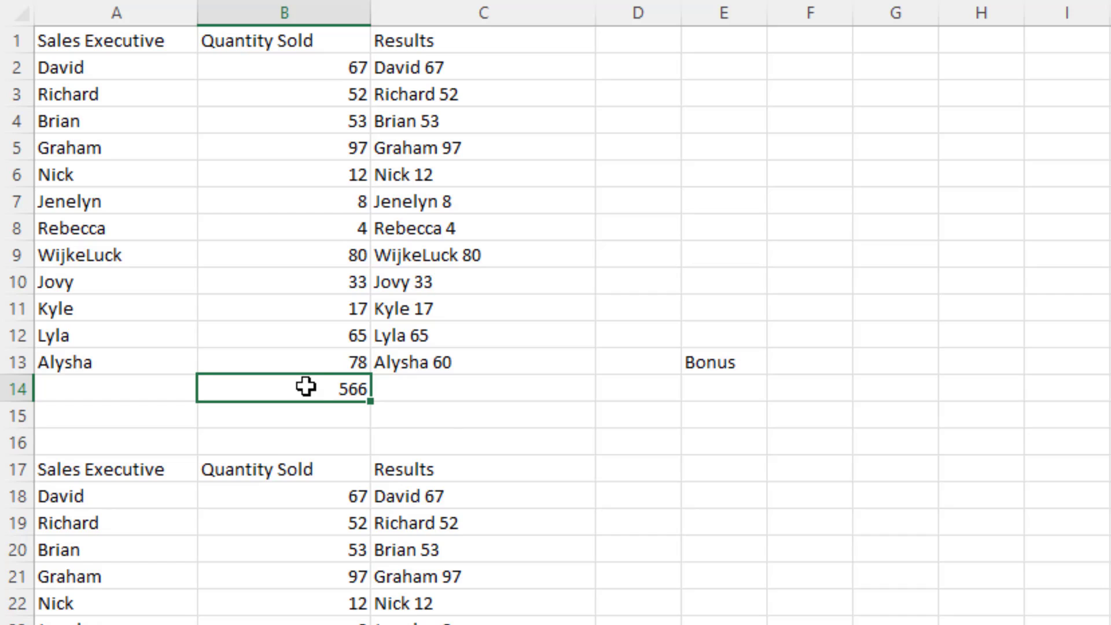
{"action": "key", "text": "F2"}
{"action": "left_click", "coordinate": [210, 387]}
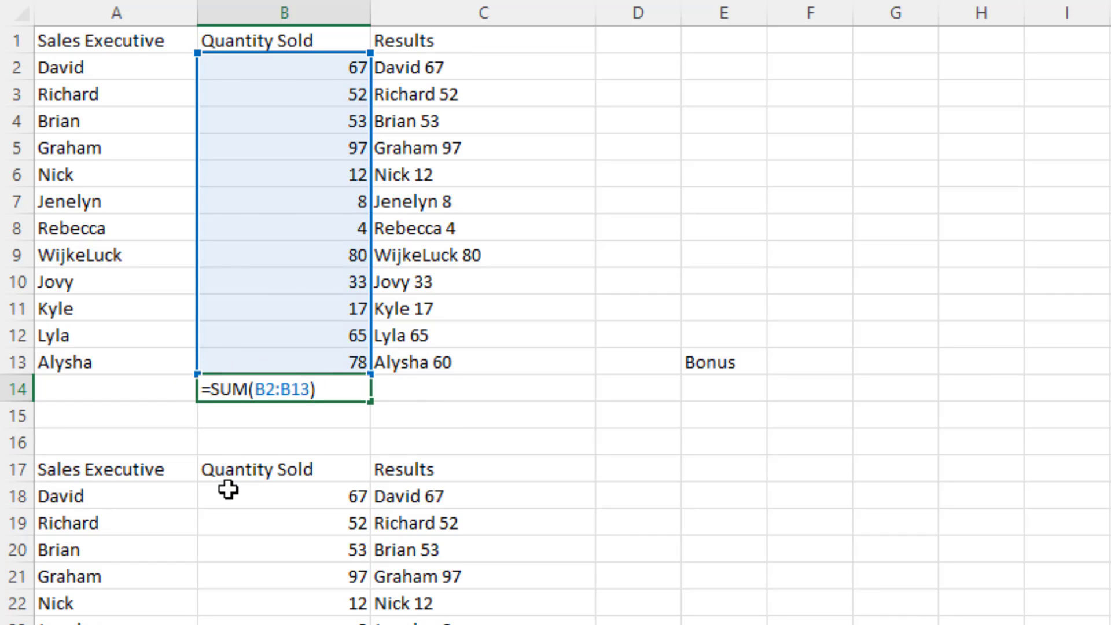
{"action": "type", "text": "\"Tor"}
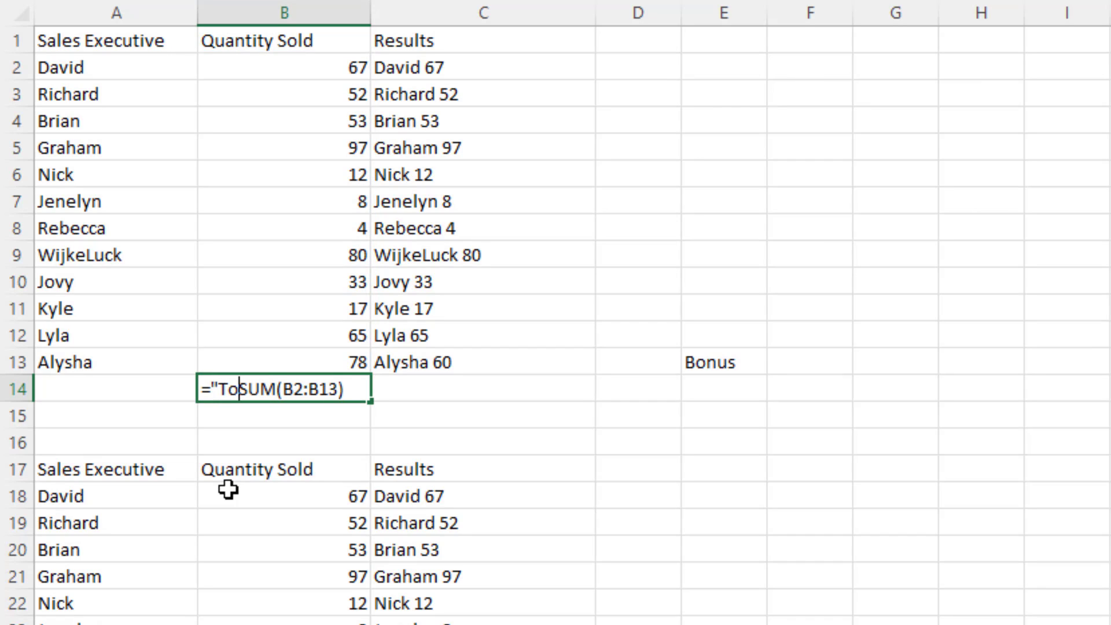
{"action": "key", "text": "BackSpace"}
{"action": "type", "text": "tal: \""}
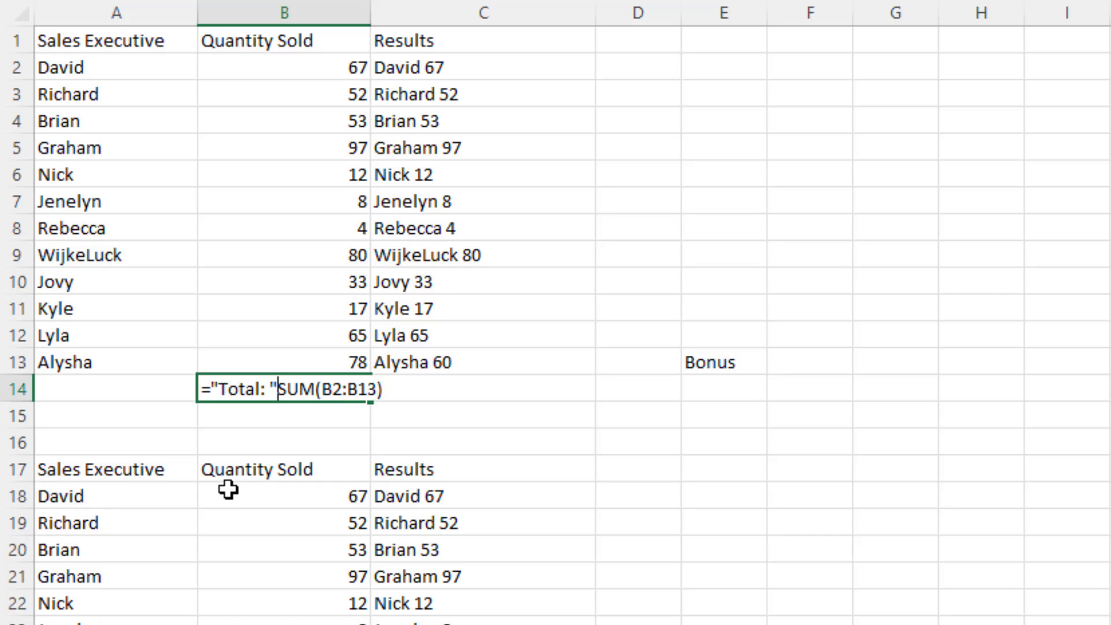
{"action": "type", "text": "&"}
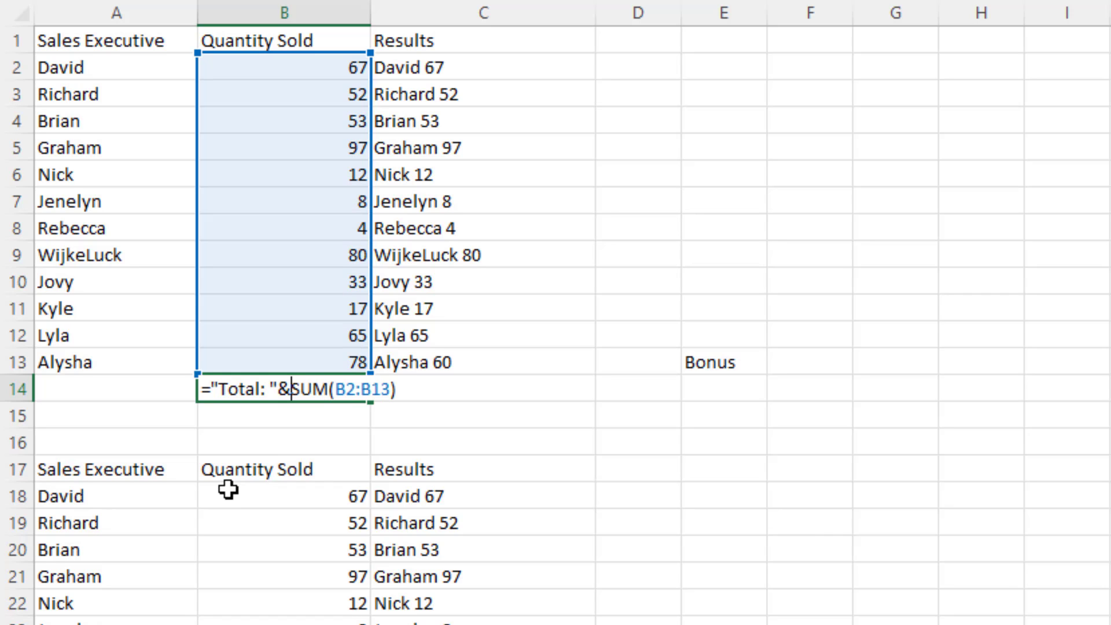
{"action": "key", "text": "Return"}
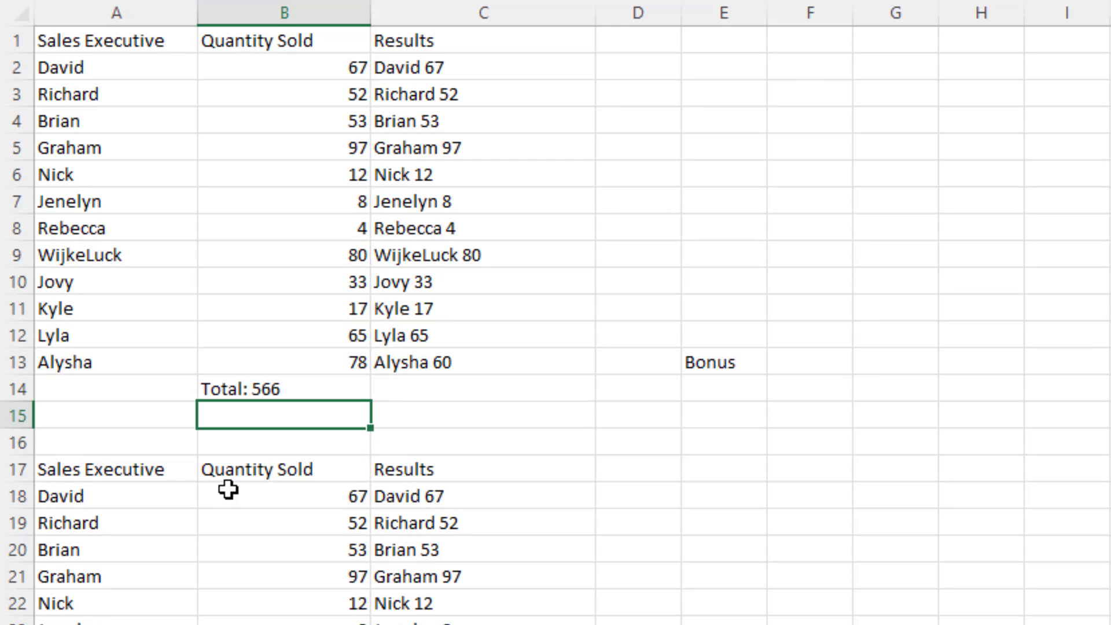
{"action": "left_click", "coordinate": [301, 390]}
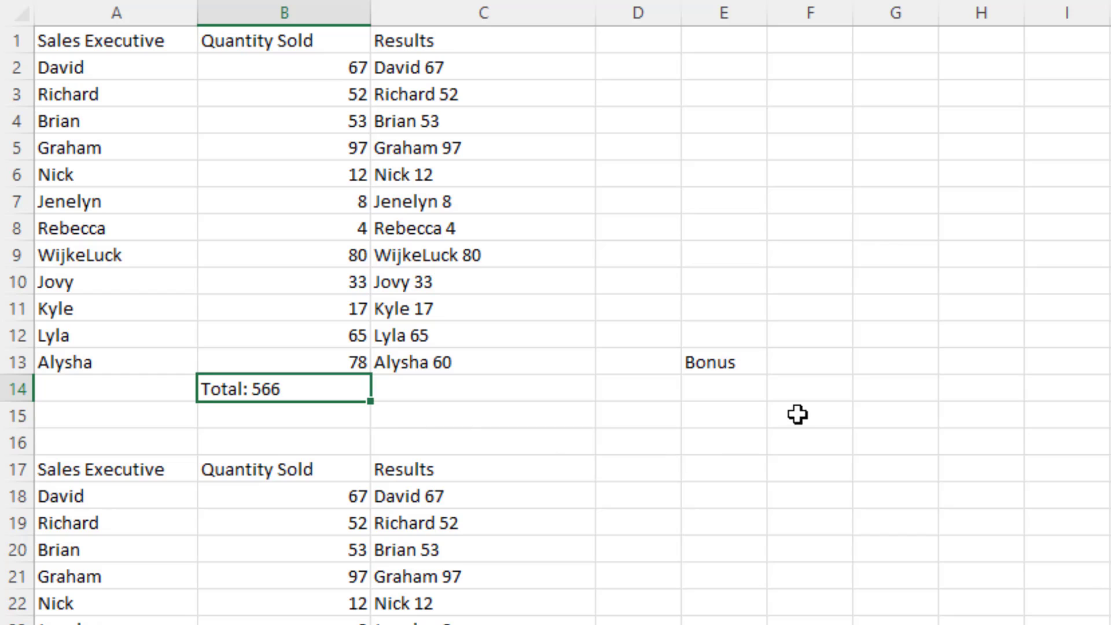
Calculate the bonus in E14 as 10% of the total with the formula =10%*B14.
{"action": "left_click", "coordinate": [736, 391]}
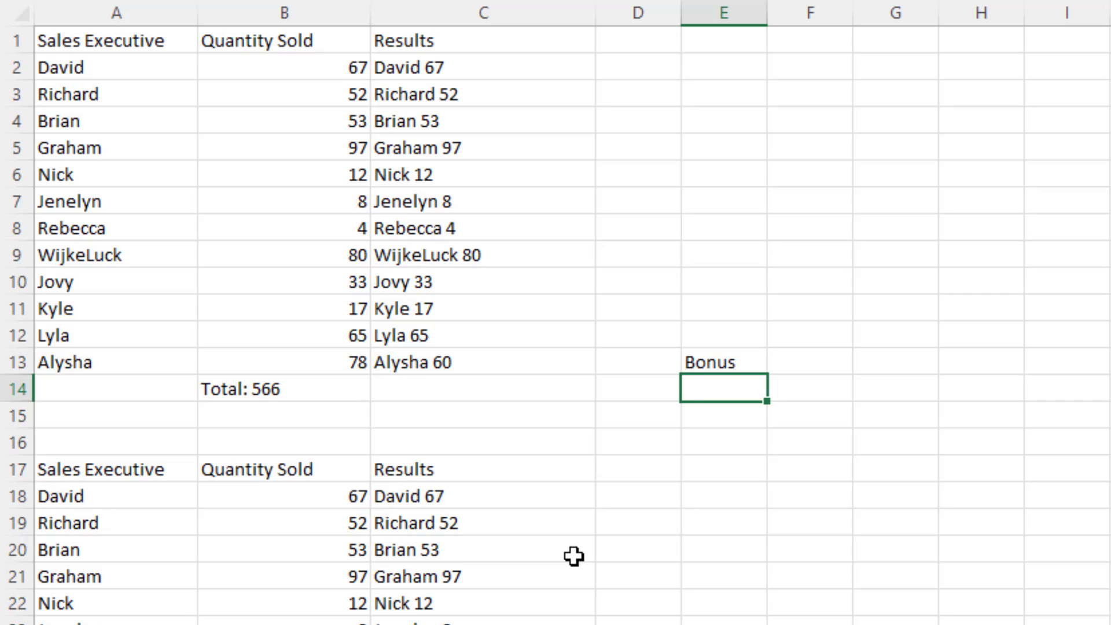
{"action": "type", "text": "=10%*"}
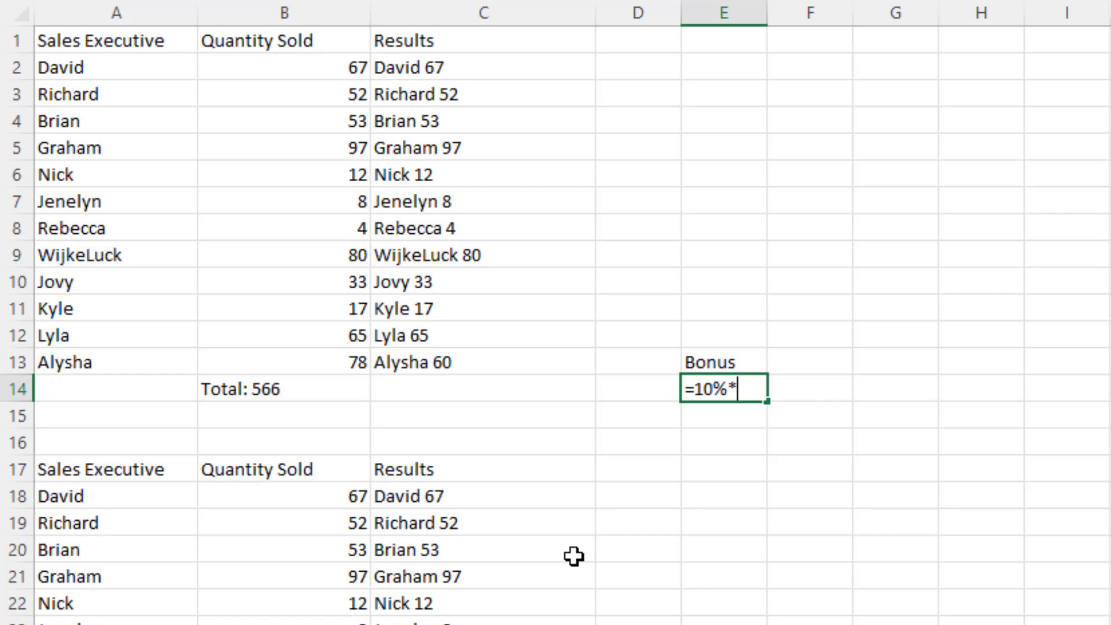
{"action": "left_click", "coordinate": [277, 385]}
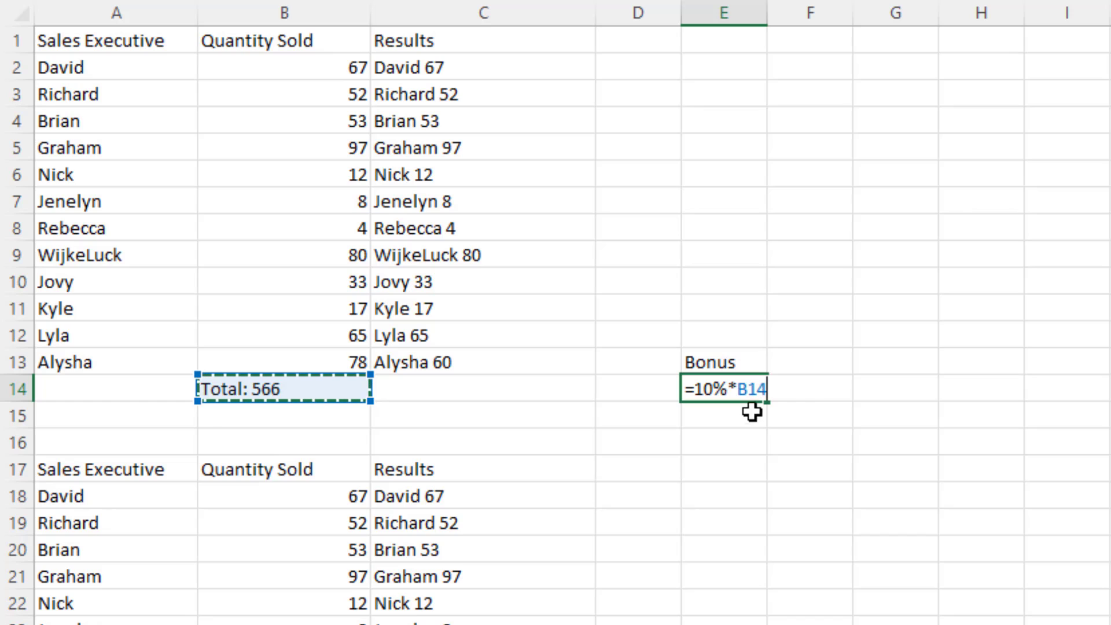
{"action": "key", "text": "Return"}
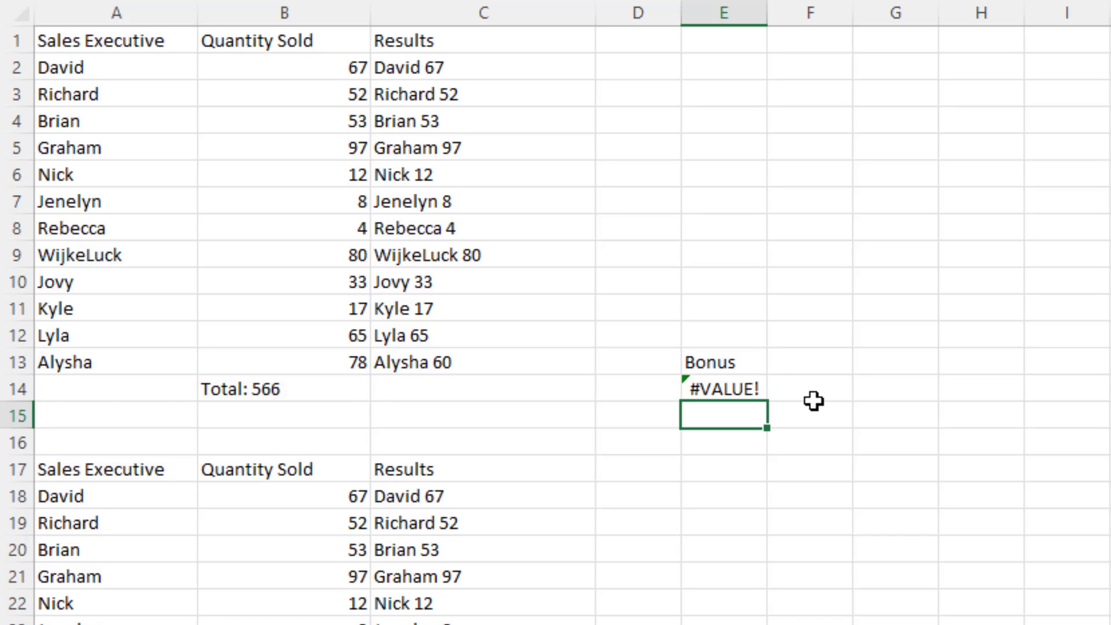
{"action": "left_click", "coordinate": [736, 390]}
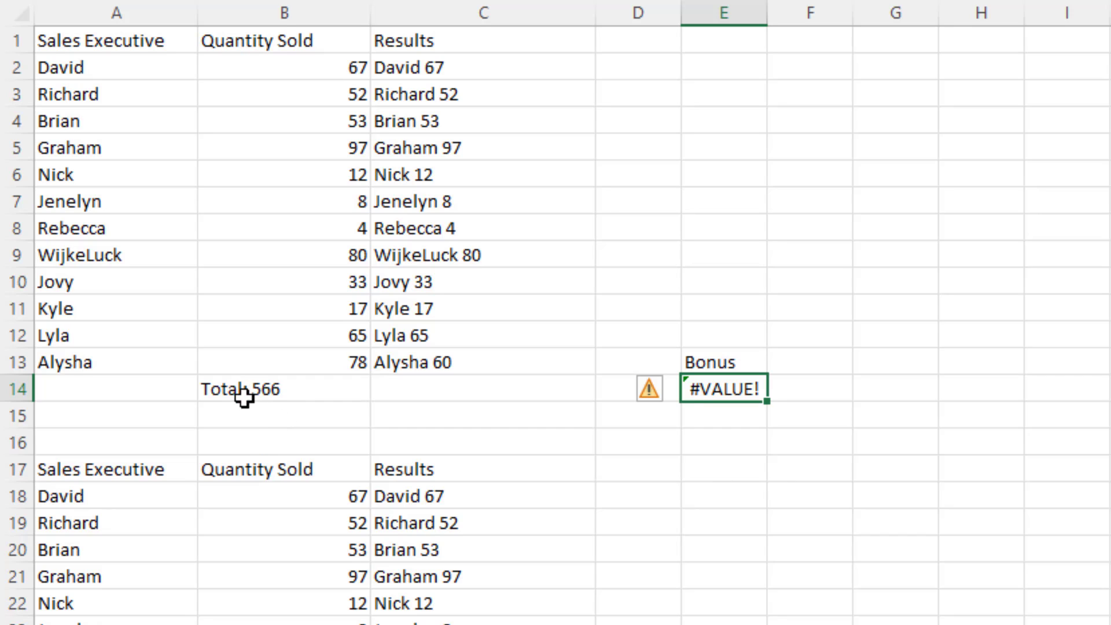
Remove the "Total: " text and ampersand from B14 so the formula reads =SUM(B2:B13).
{"action": "left_click", "coordinate": [298, 398]}
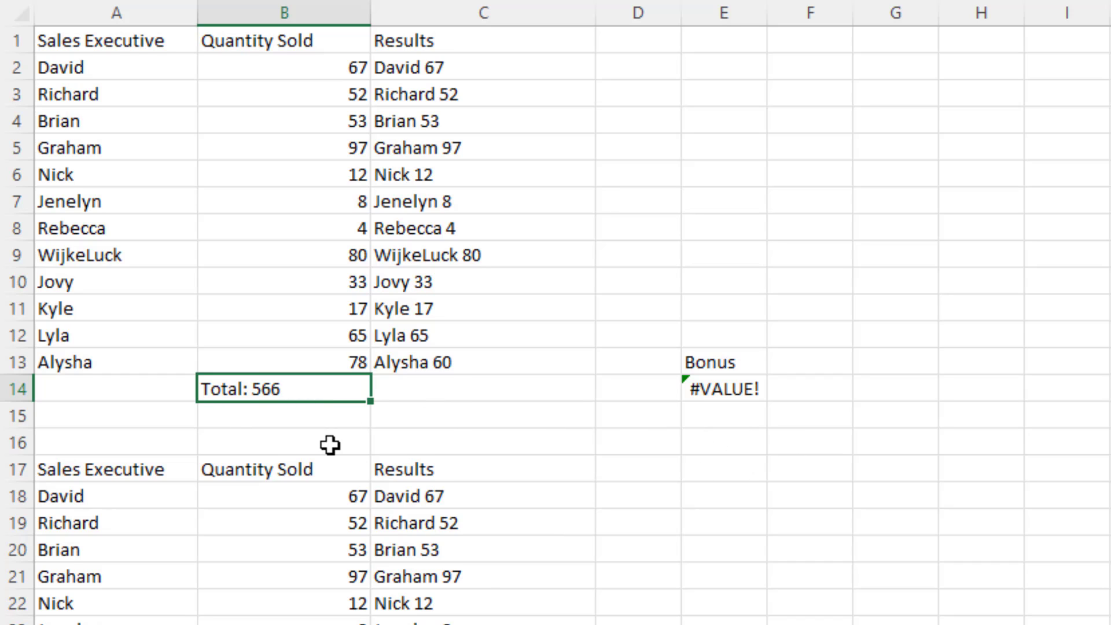
{"action": "double_click", "coordinate": [253, 395]}
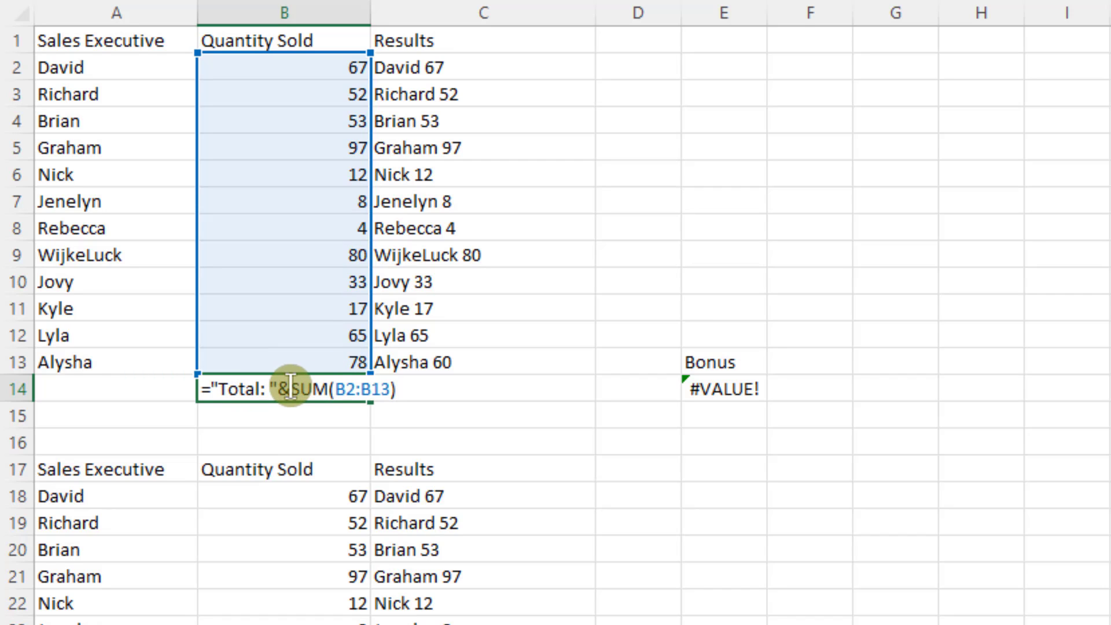
{"action": "left_click_drag", "start_coordinate": [289, 389], "coordinate": [201, 386]}
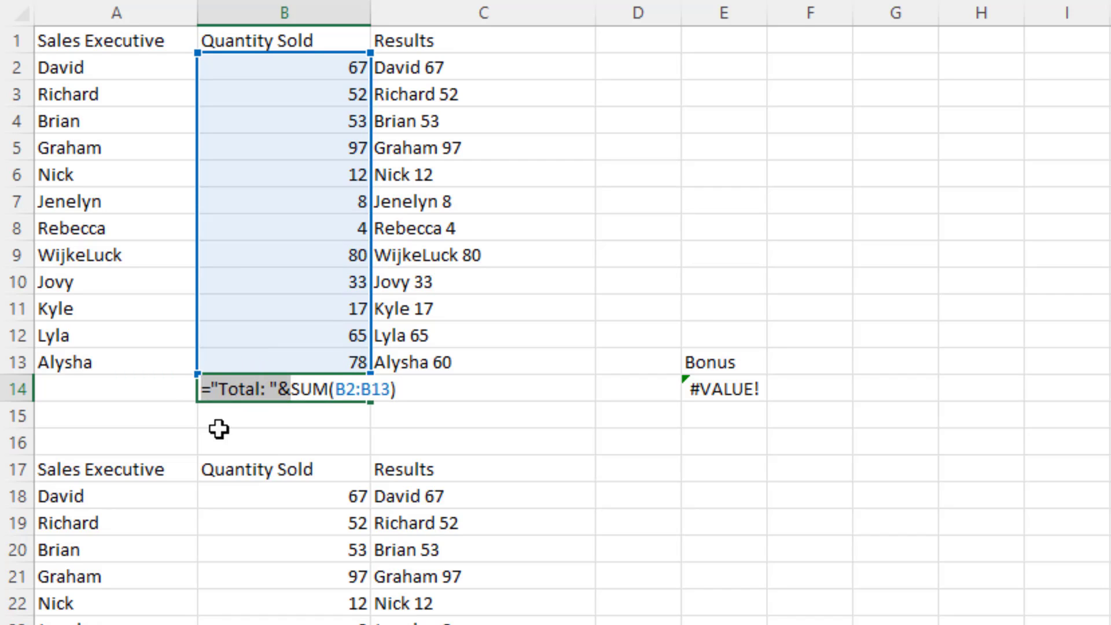
{"action": "type", "text": "="}
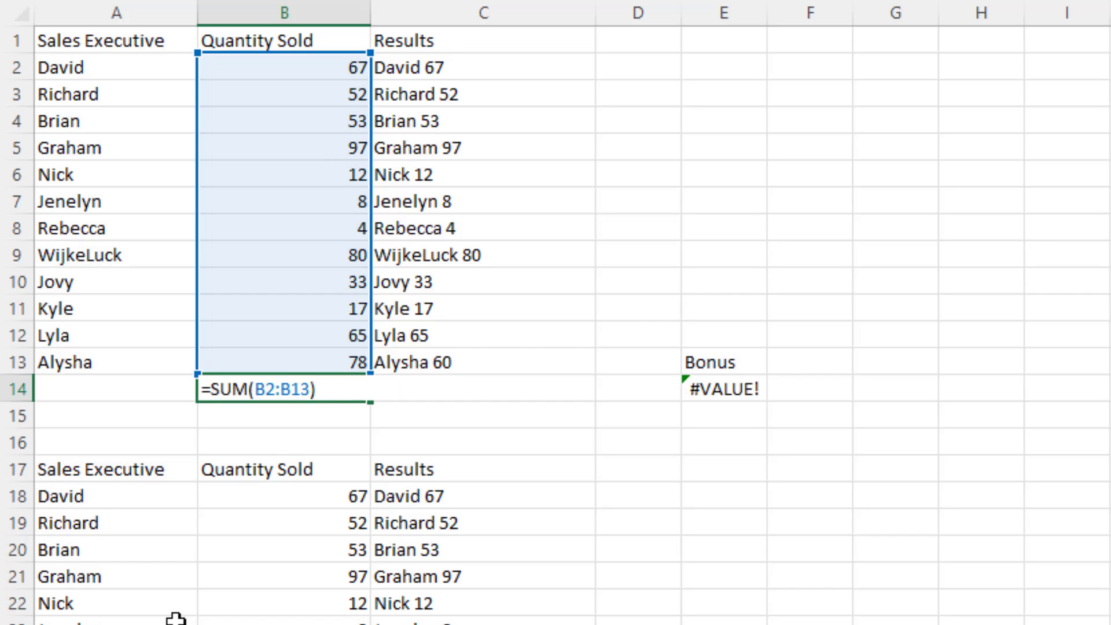
{"action": "key", "text": "Return"}
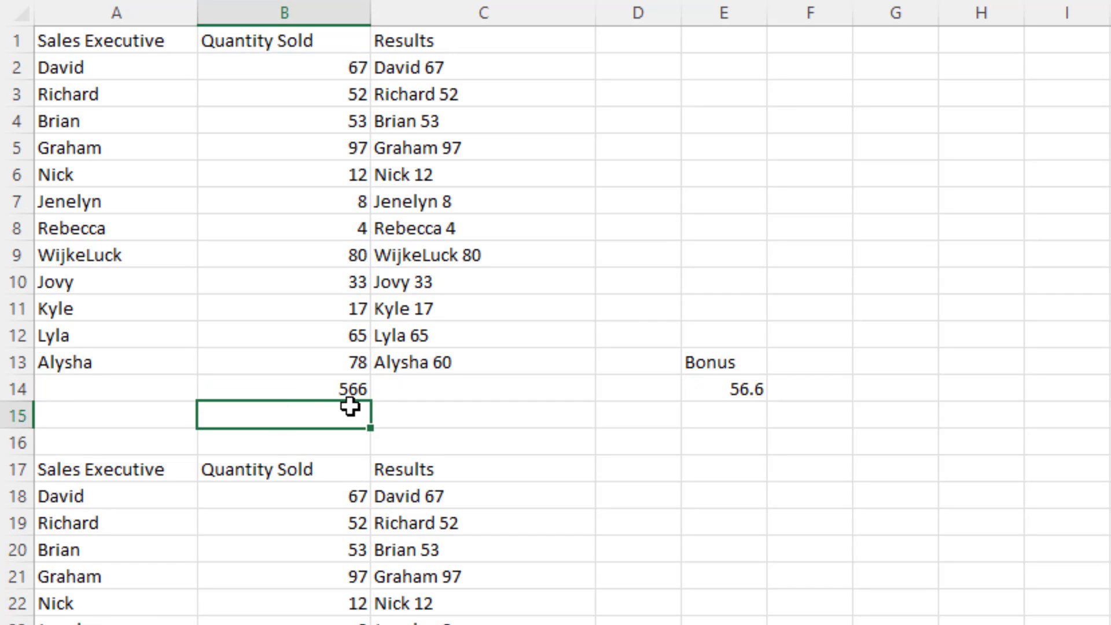
{"action": "left_click", "coordinate": [743, 389]}
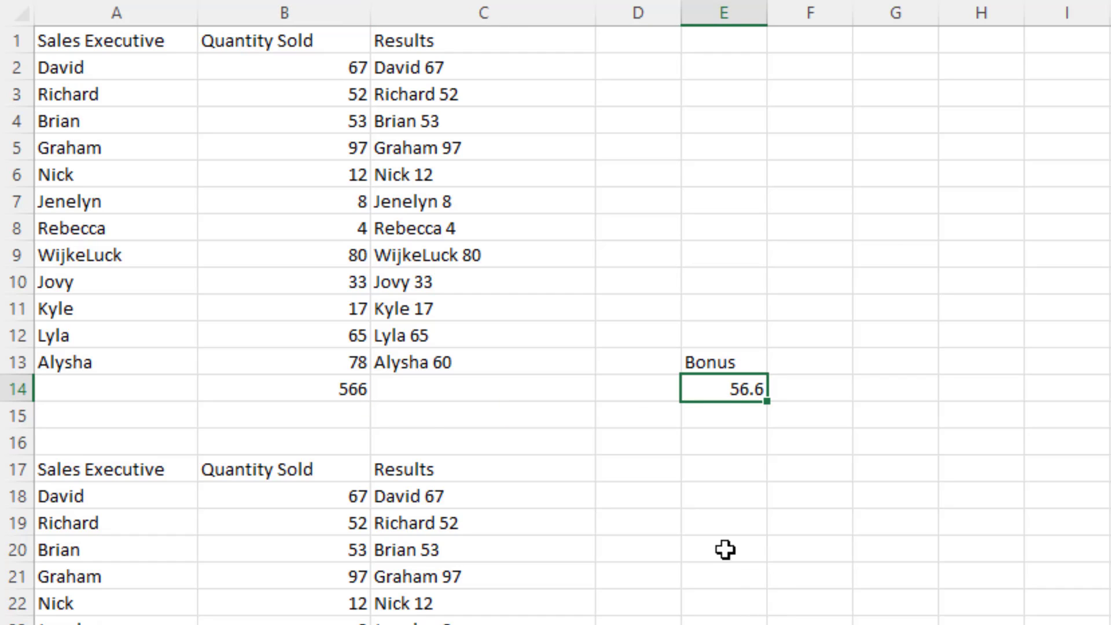
{"action": "left_click", "coordinate": [316, 389]}
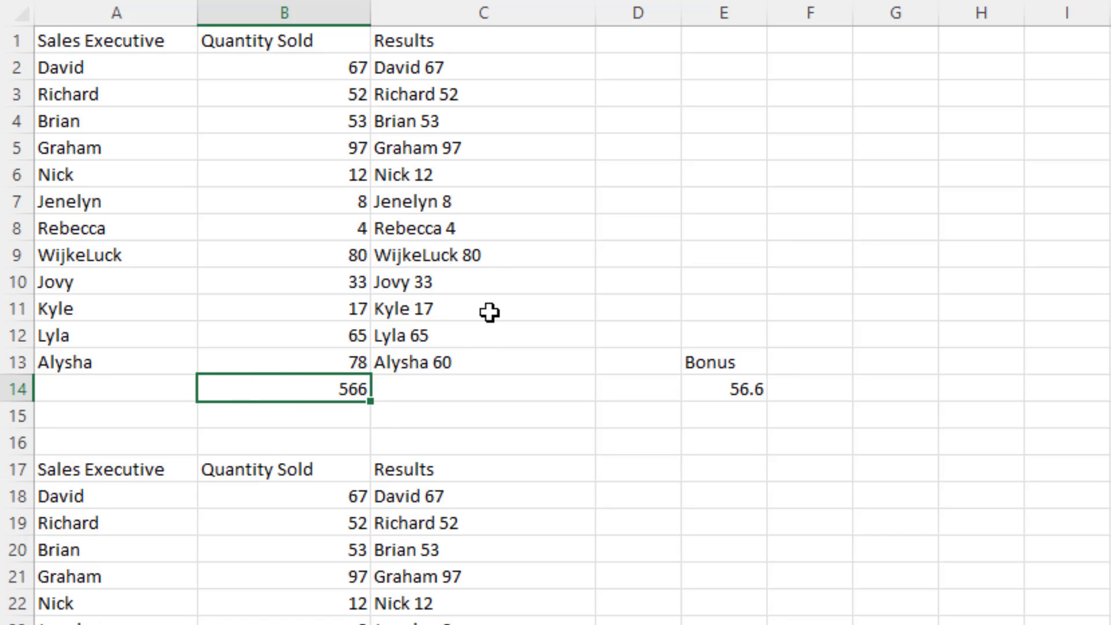
{"action": "right_click", "coordinate": [289, 388]}
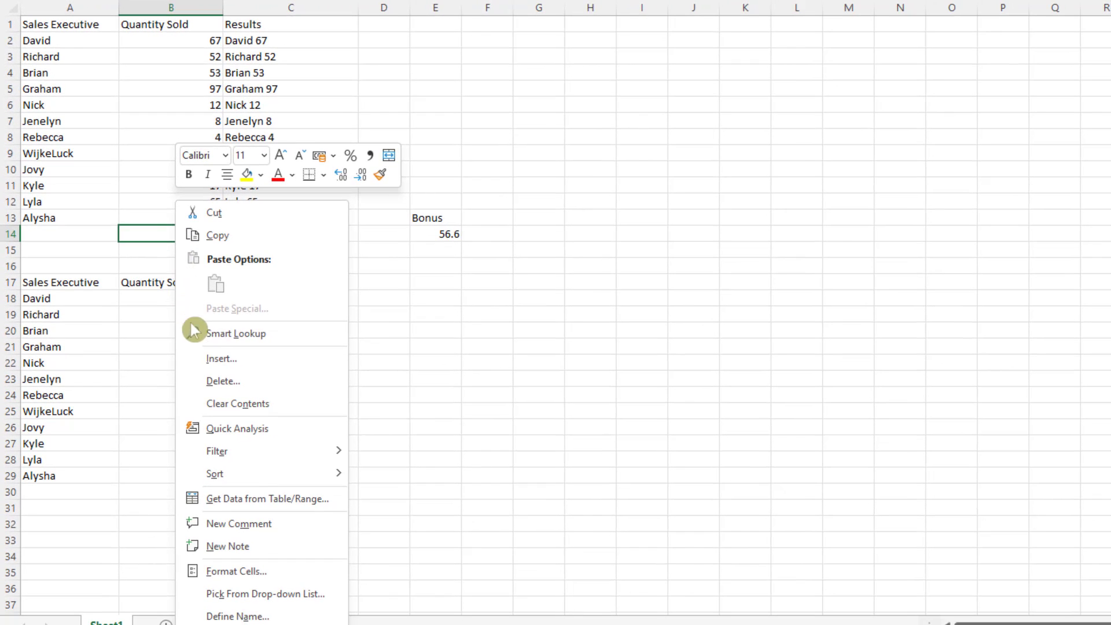
{"action": "left_click", "coordinate": [251, 578]}
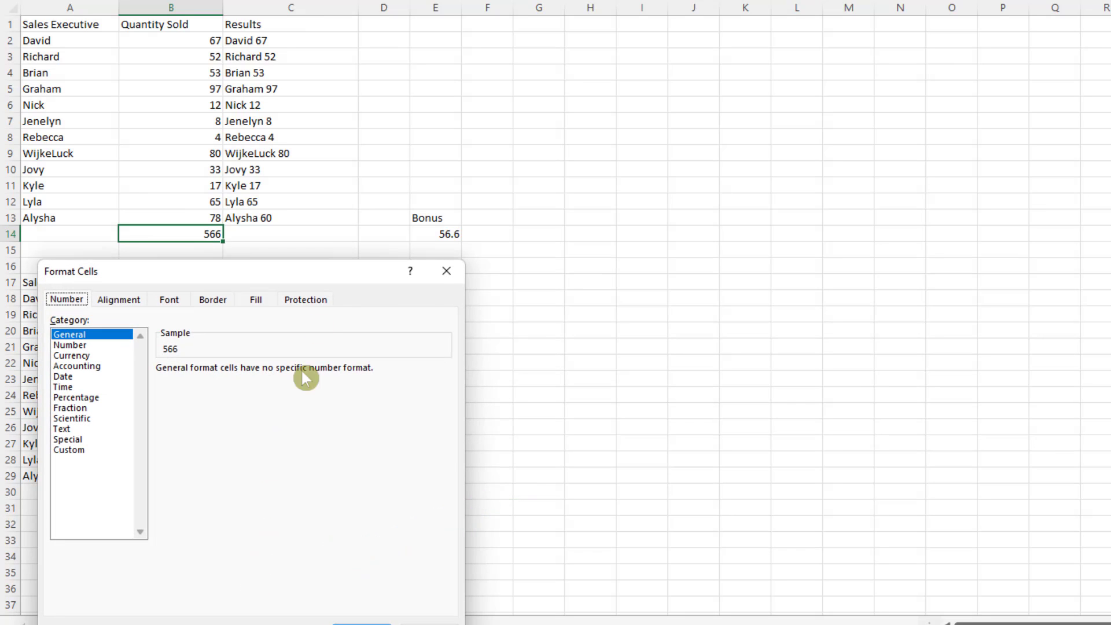
{"action": "left_click_drag", "start_coordinate": [309, 280], "coordinate": [765, 30]}
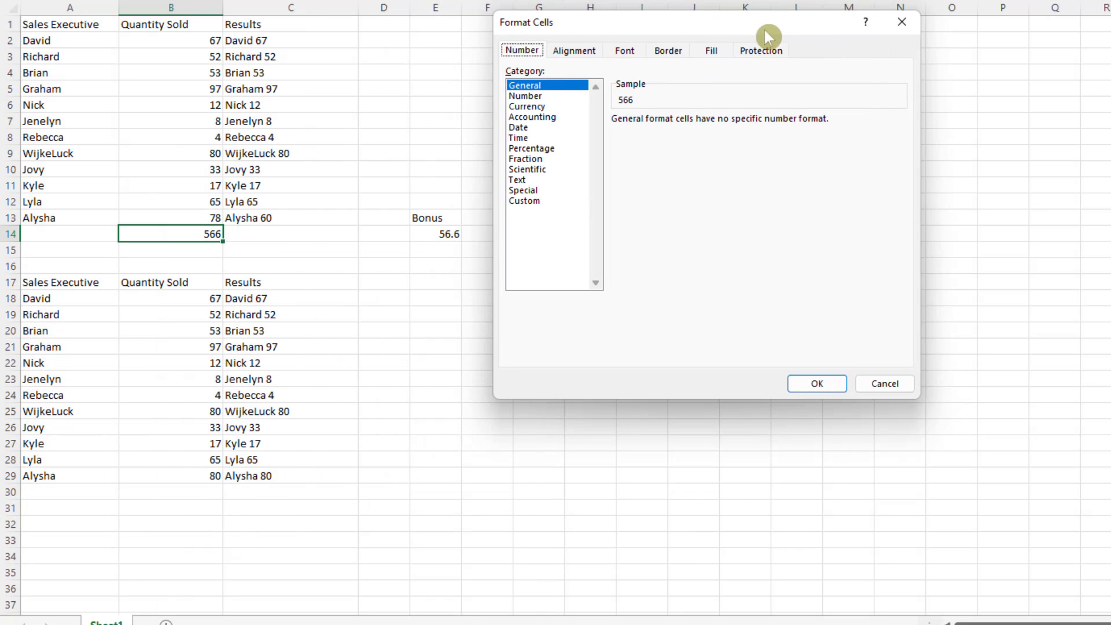
{"action": "left_click", "coordinate": [904, 22]}
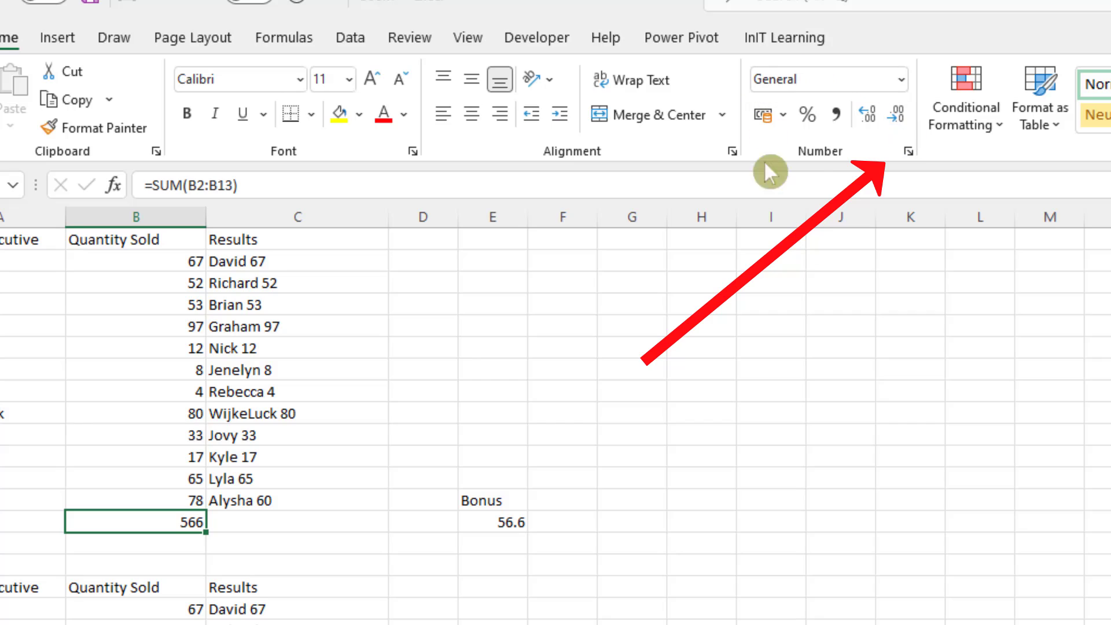
{"action": "left_click", "coordinate": [908, 151]}
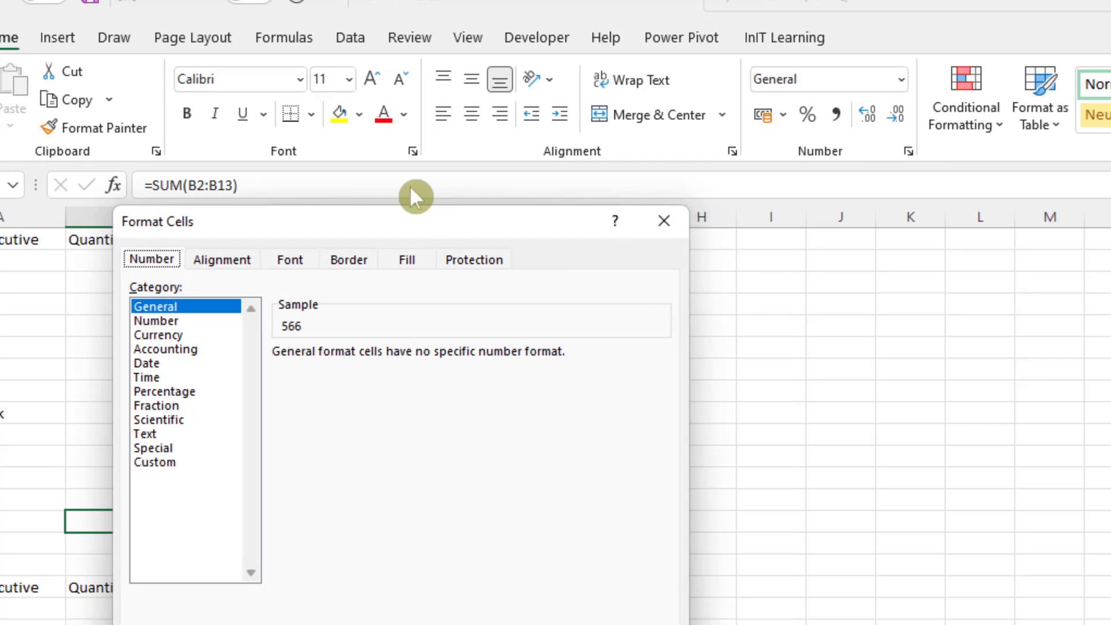
{"action": "left_click", "coordinate": [666, 221]}
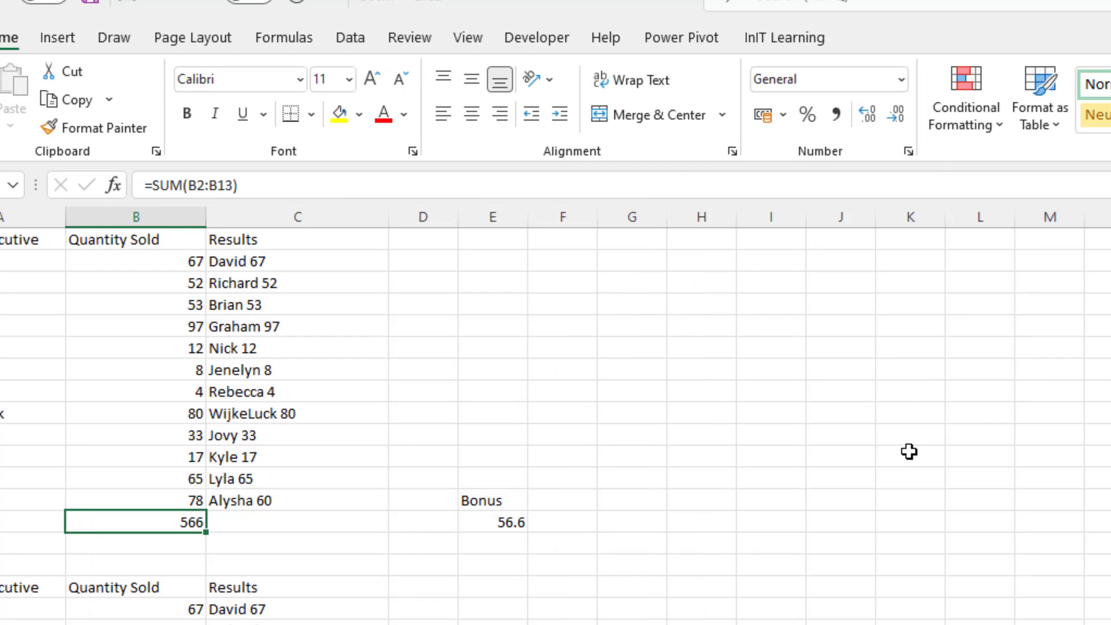
Open the cell formatting for B14 and pick the custom number format #,##0 as the starting code.
{"action": "key", "text": "ctrl+1"}
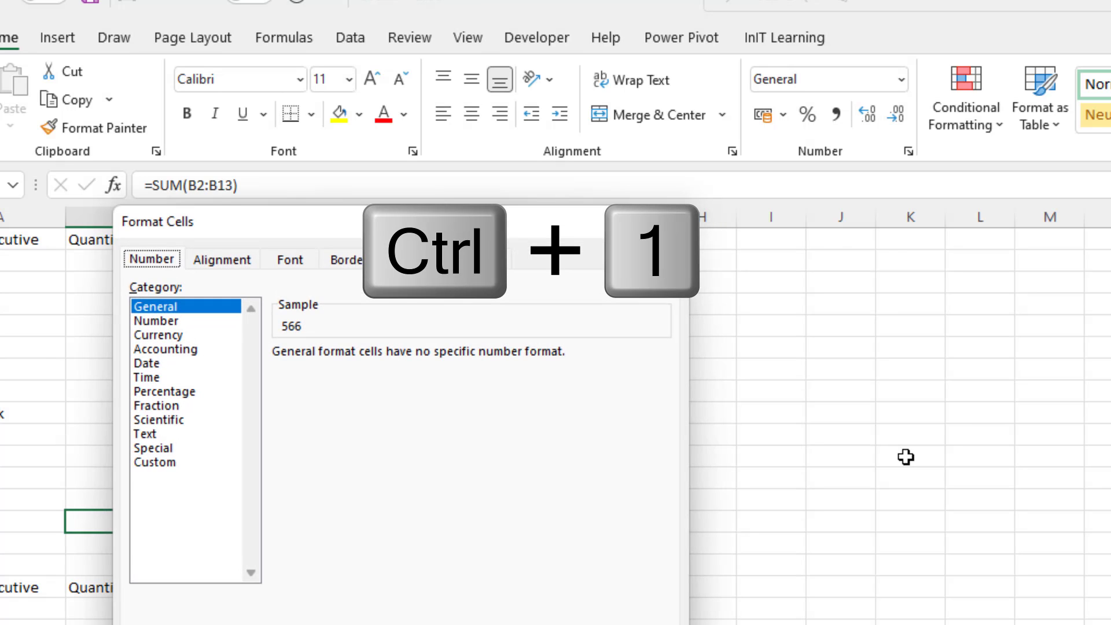
{"action": "left_click_drag", "start_coordinate": [365, 222], "coordinate": [574, 228]}
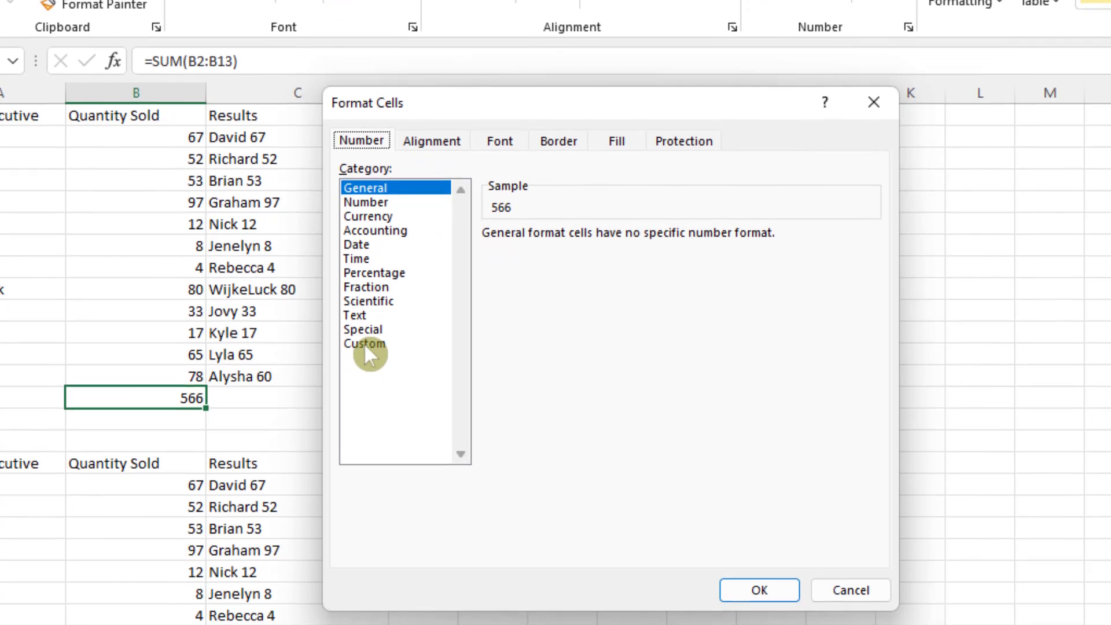
{"action": "left_click", "coordinate": [365, 468]}
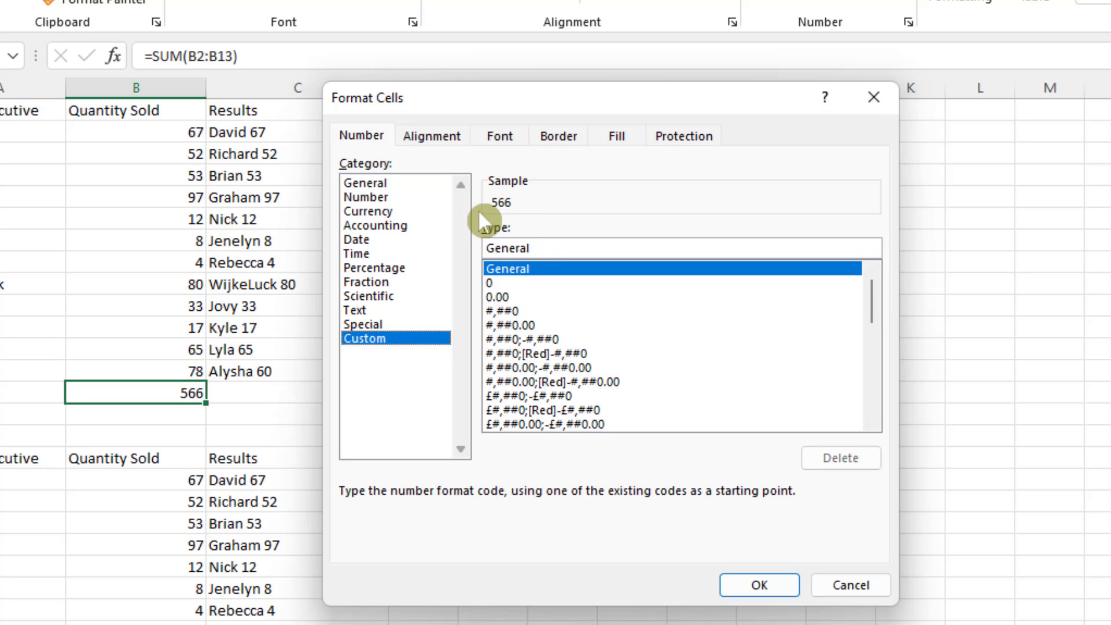
{"action": "left_click", "coordinate": [490, 283]}
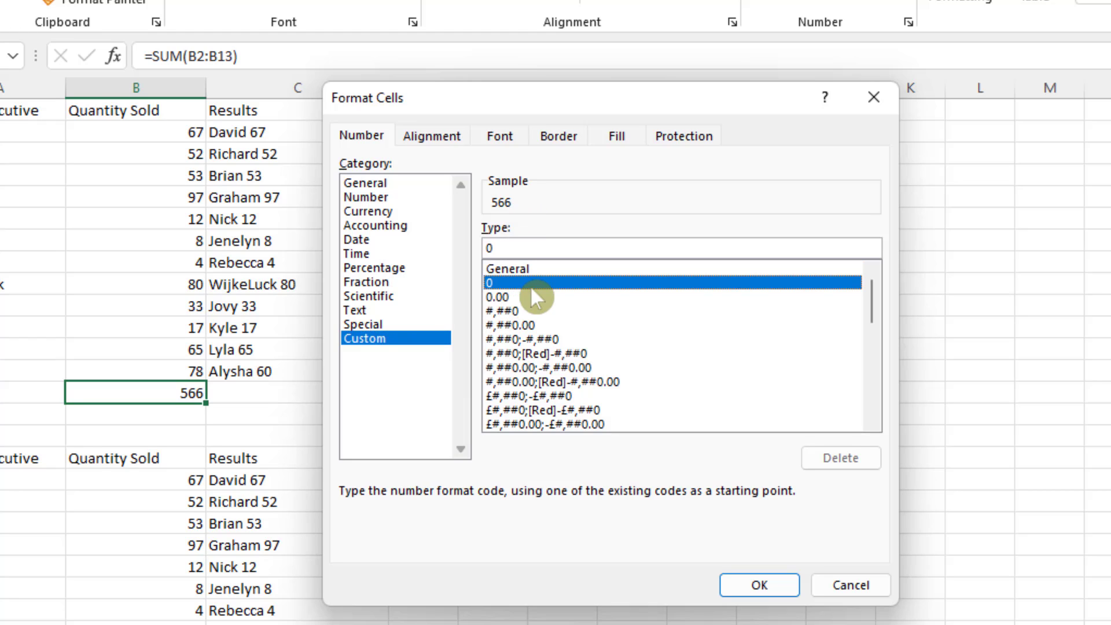
{"action": "left_click", "coordinate": [499, 297]}
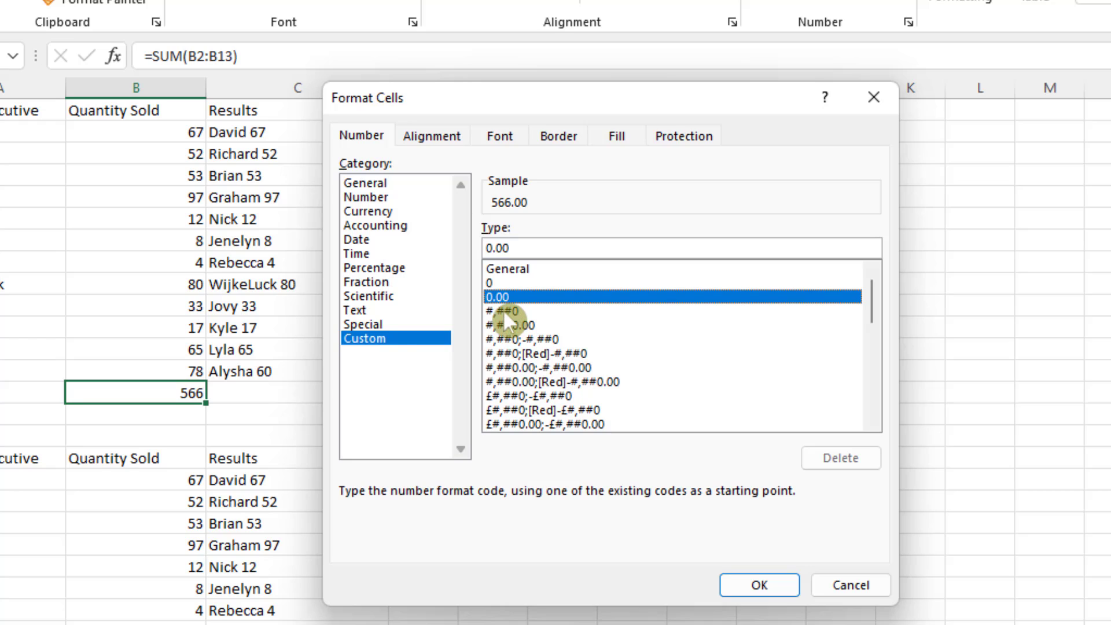
{"action": "left_click", "coordinate": [502, 310]}
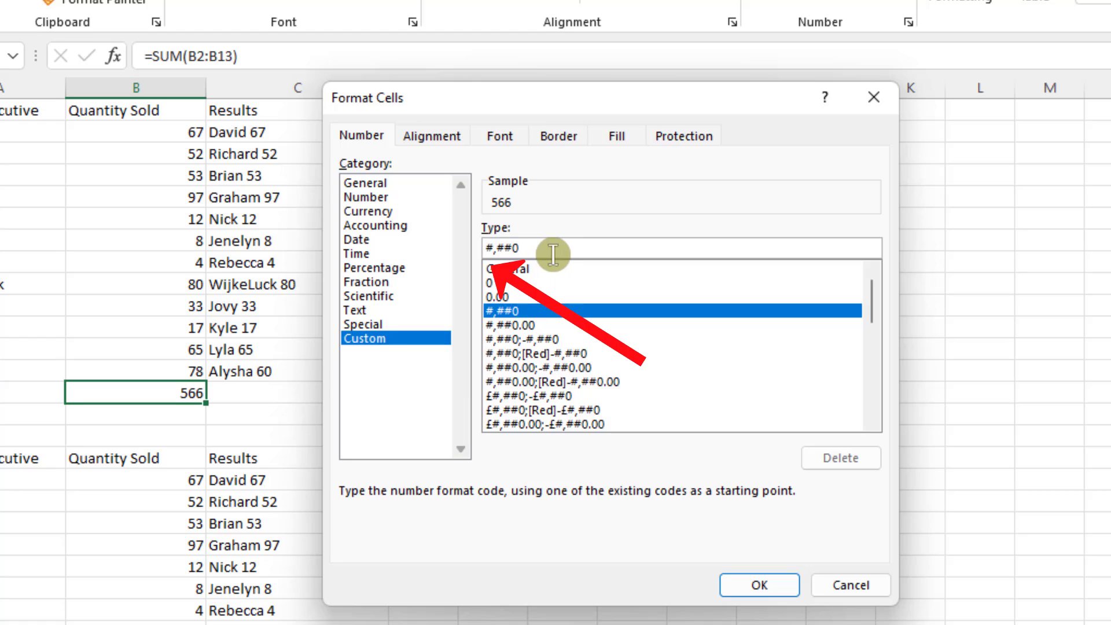
Prefix B14's custom format code with quoted text so it reads "Total: "#,##0, apply it, and check the bonus in E14.
{"action": "type", "text": "\""}
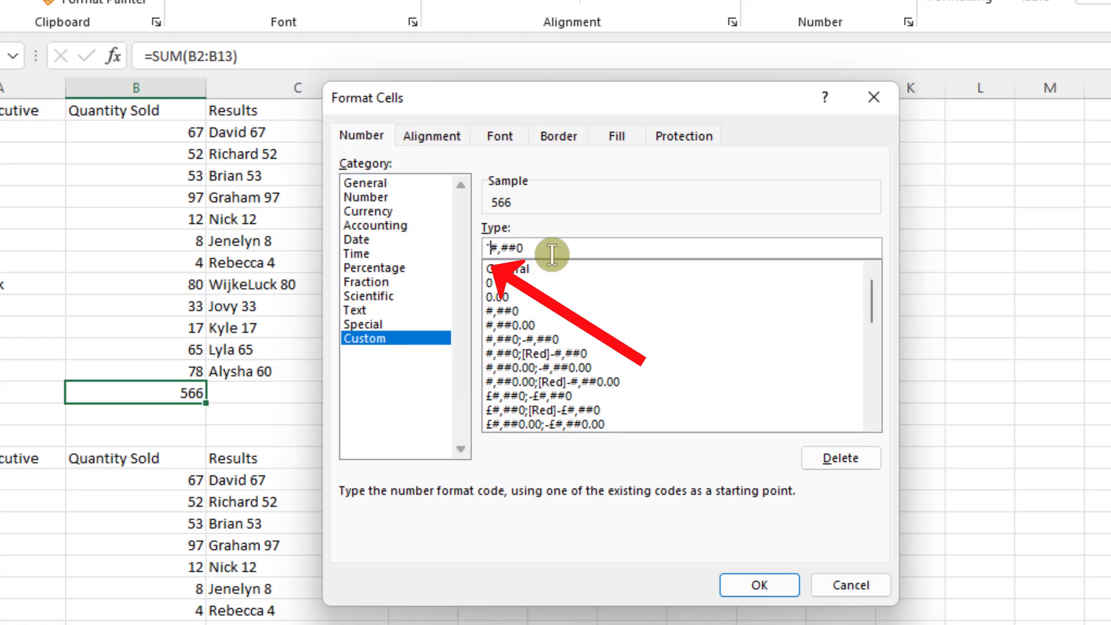
{"action": "type", "text": "Tota"}
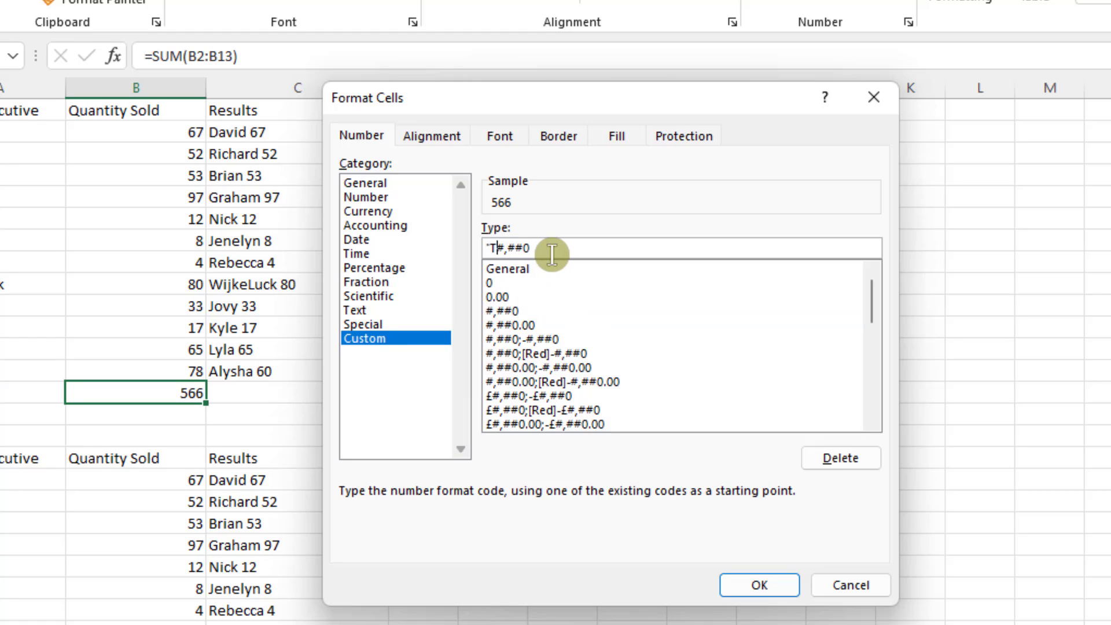
{"action": "type", "text": "l"}
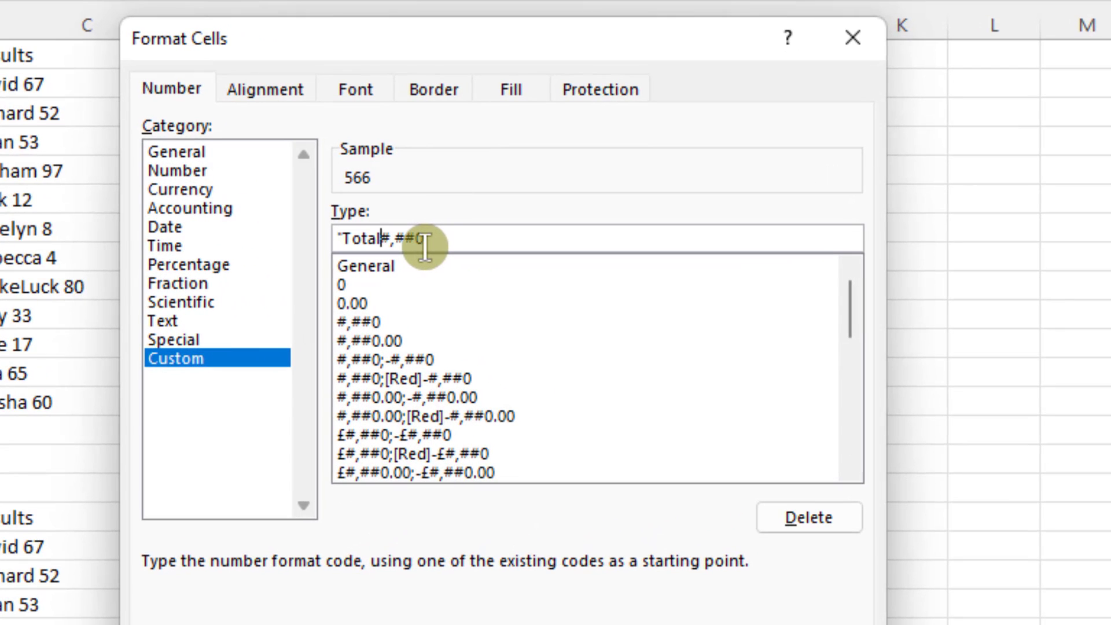
{"action": "type", "text": ": \""}
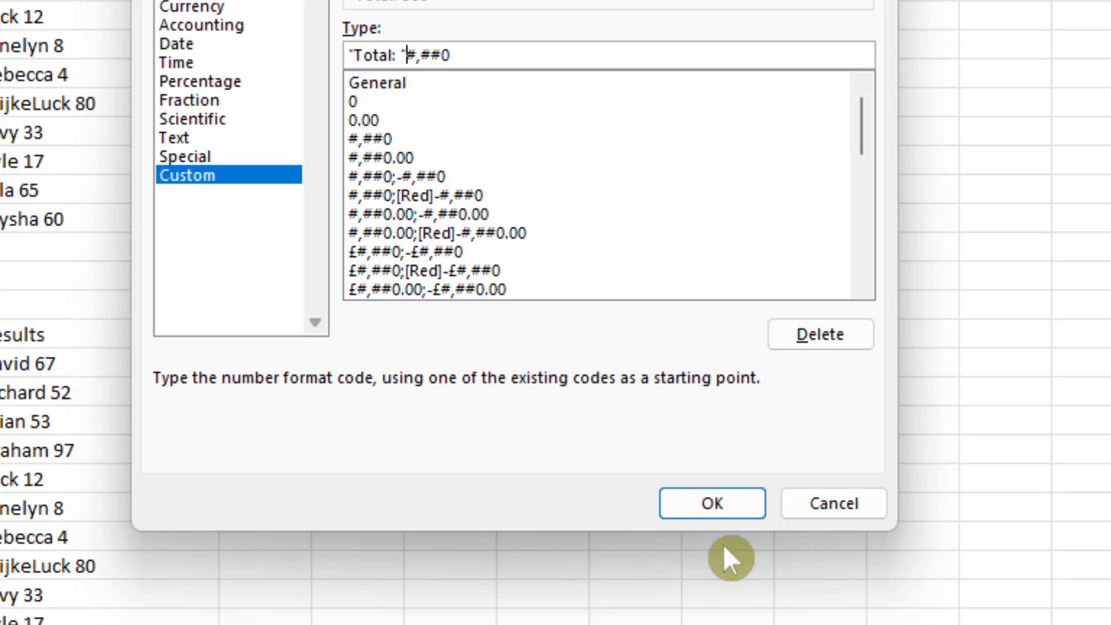
{"action": "left_click", "coordinate": [724, 496]}
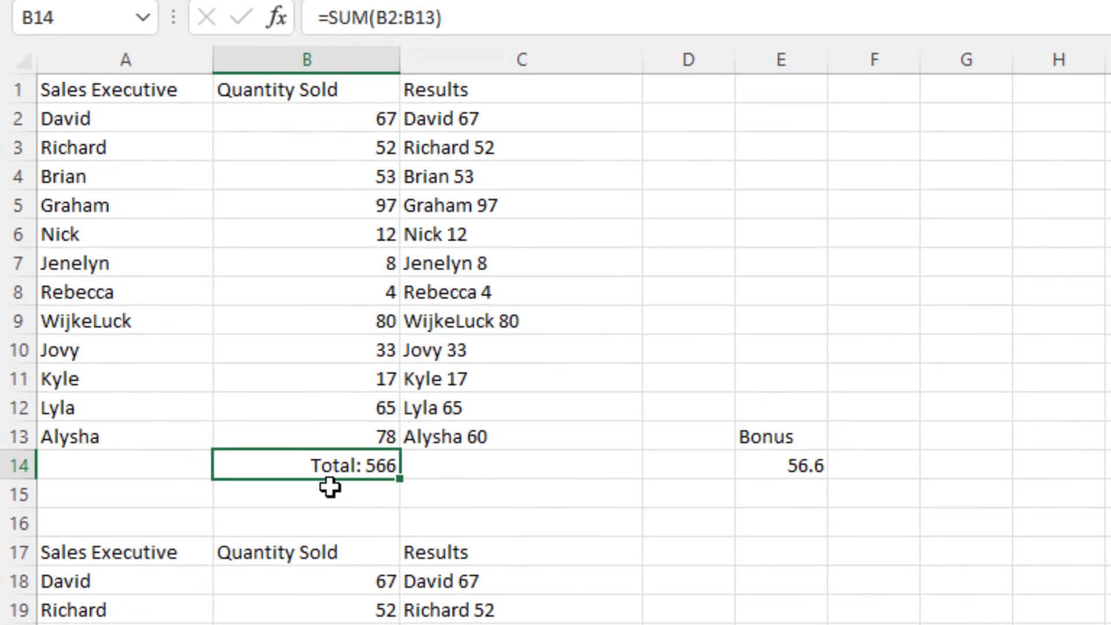
{"action": "left_click", "coordinate": [780, 466]}
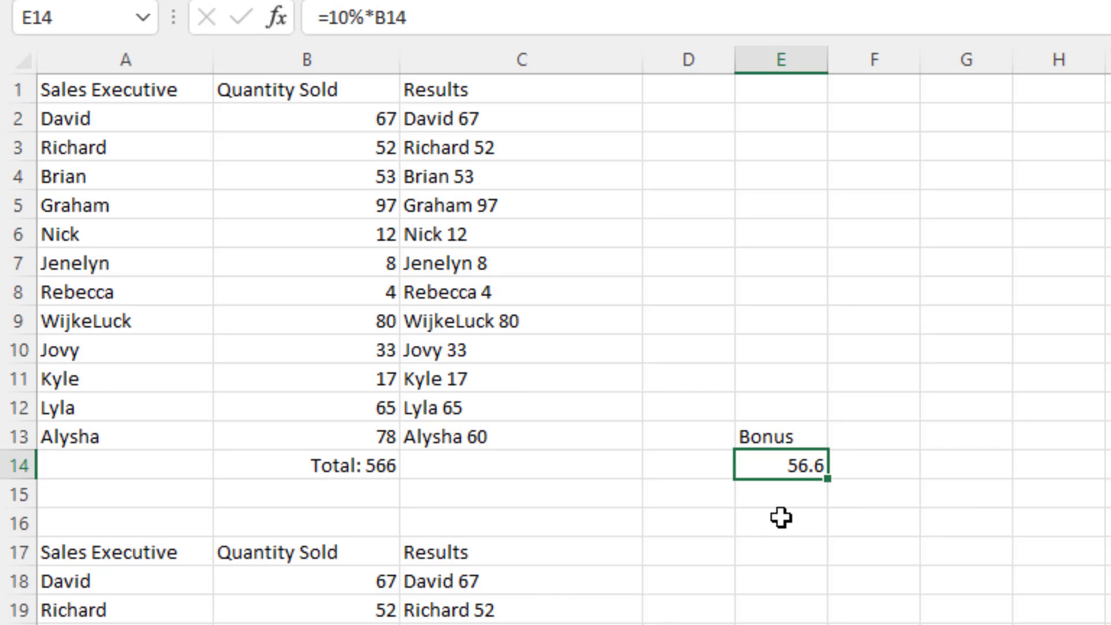
Extend B14's custom number format to "Total: "#,##0" Widgets Sold", apply it, and check the bonus in E14.
{"action": "left_click", "coordinate": [336, 468]}
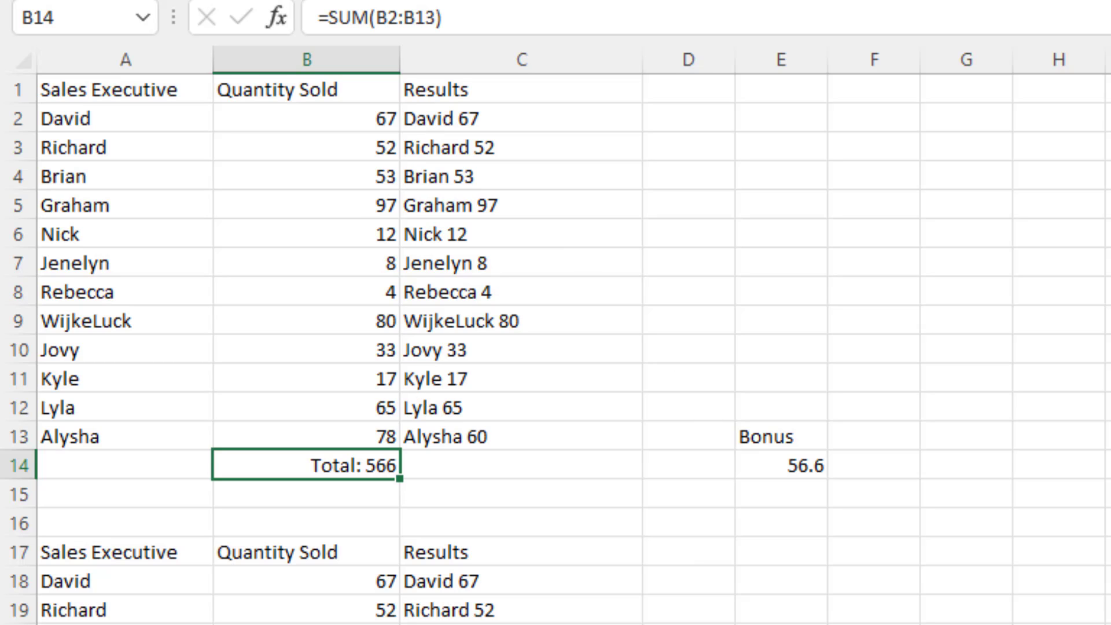
{"action": "key", "text": "ctrl+1"}
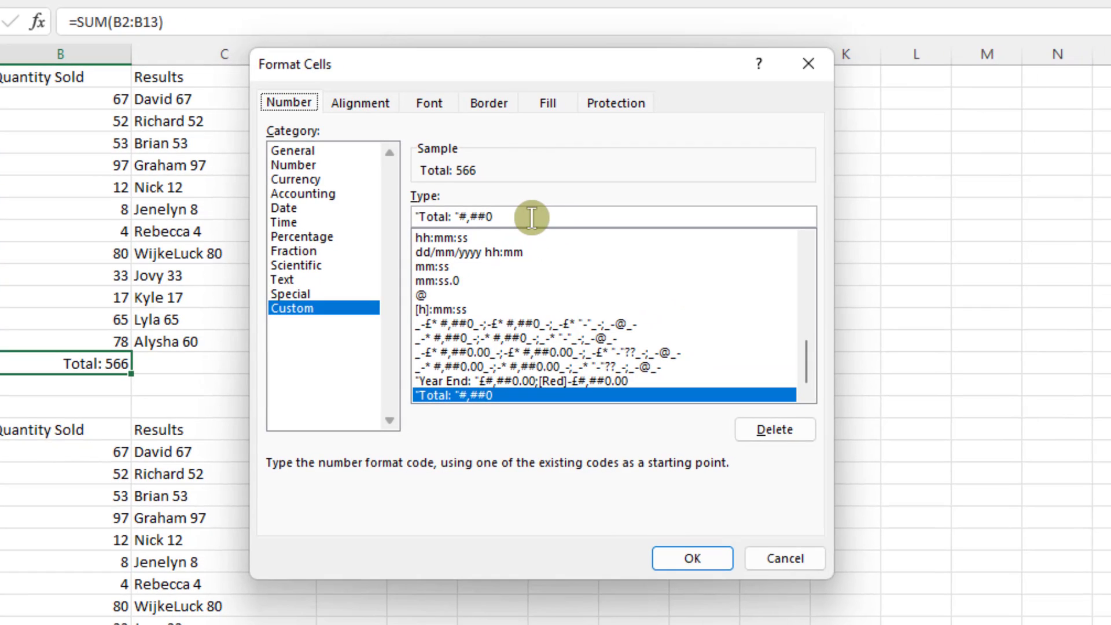
{"action": "left_click", "coordinate": [557, 221]}
{"action": "type", "text": "\""}
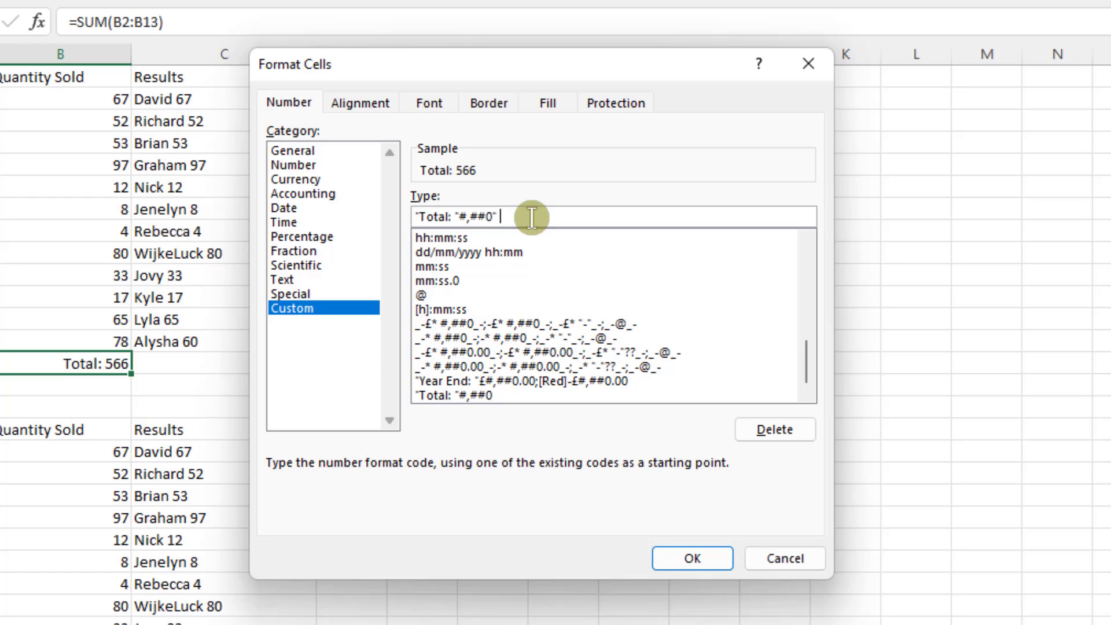
{"action": "type", "text": " Widgets Sold\""}
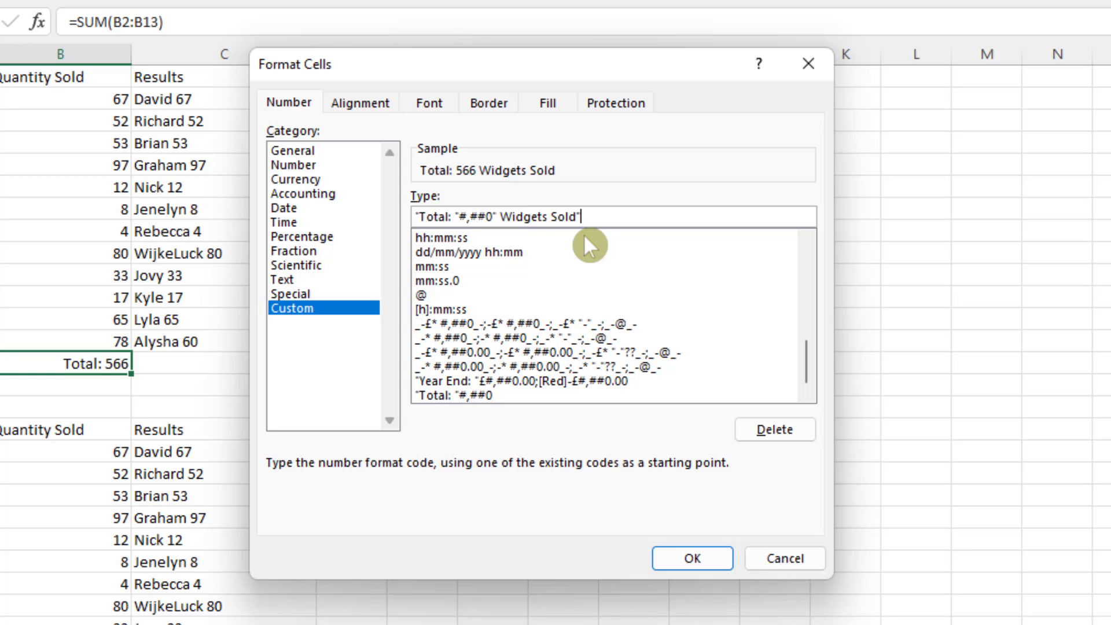
{"action": "left_click", "coordinate": [699, 559]}
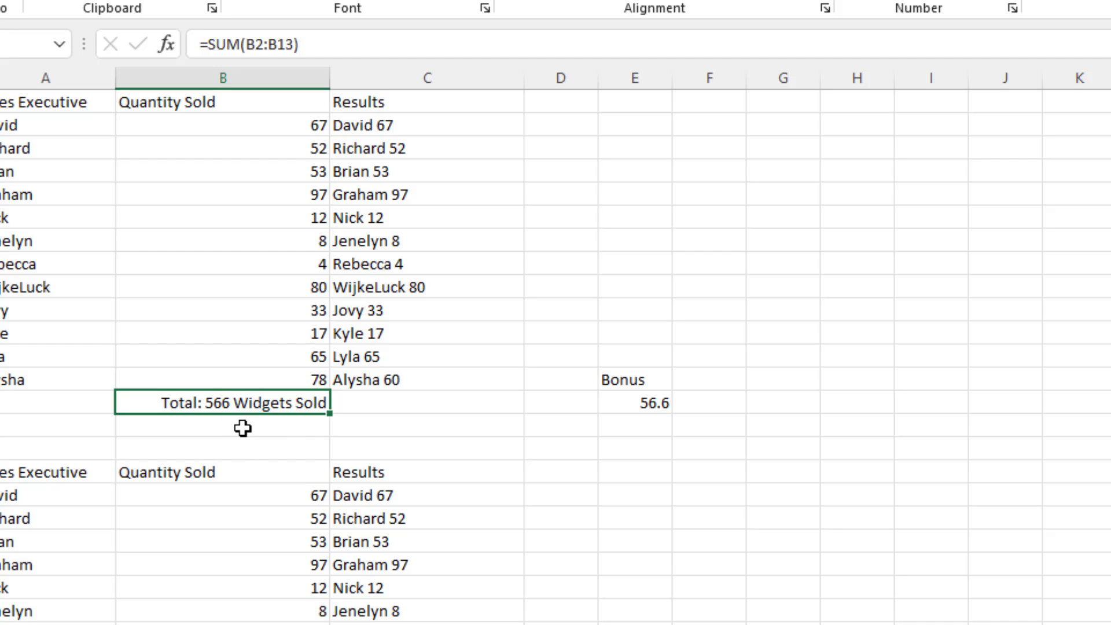
{"action": "left_click", "coordinate": [637, 402]}
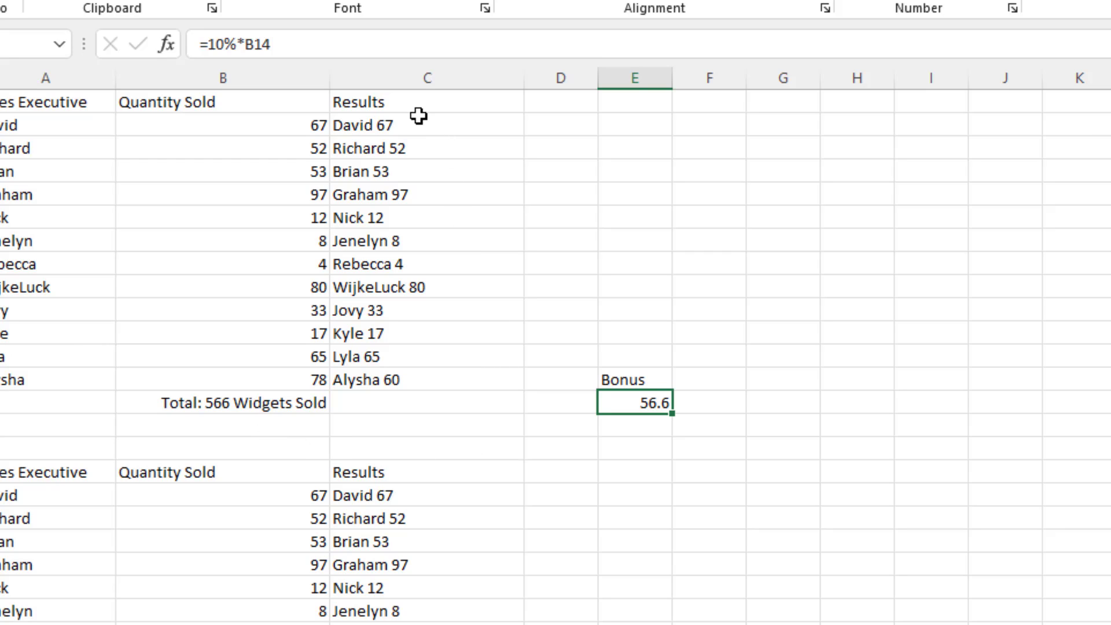
{"action": "left_click_drag", "start_coordinate": [419, 123], "coordinate": [422, 378]}
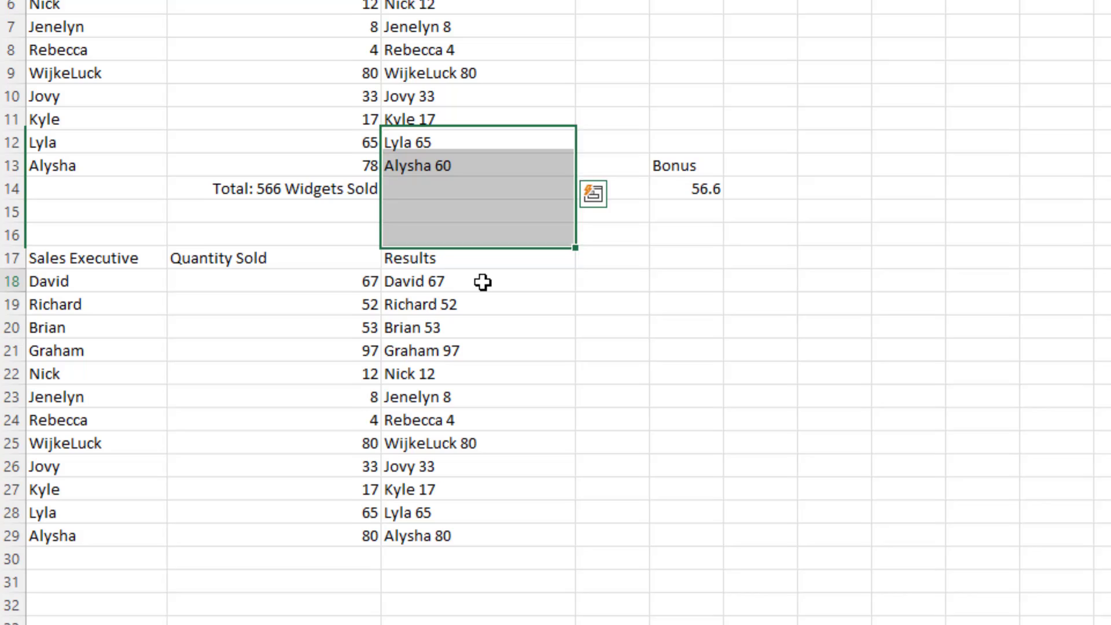
{"action": "left_click", "coordinate": [443, 448]}
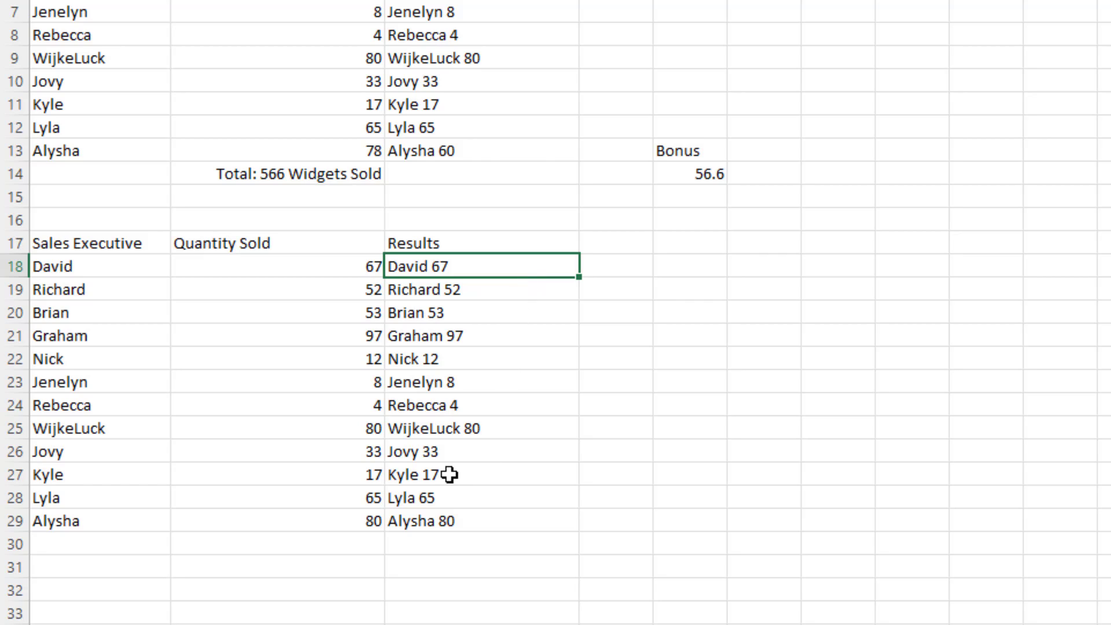
{"action": "left_click", "coordinate": [333, 175]}
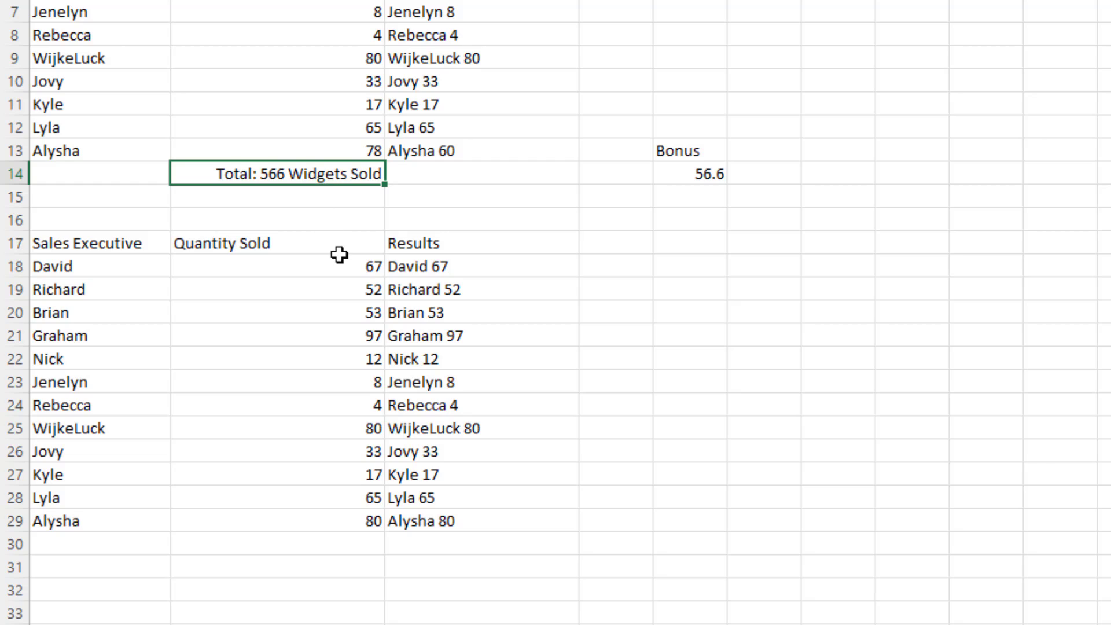